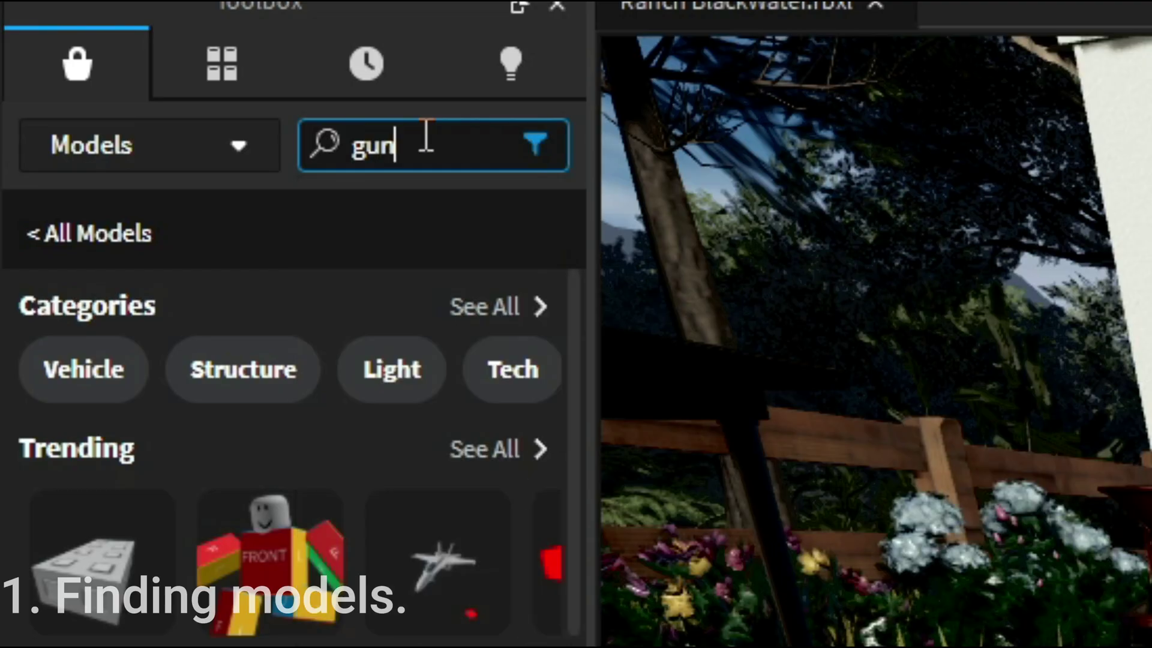
Search the Toolbox models for 'gun' and drag a result into the scene beside the 1911
{"action": "key", "text": "Return"}
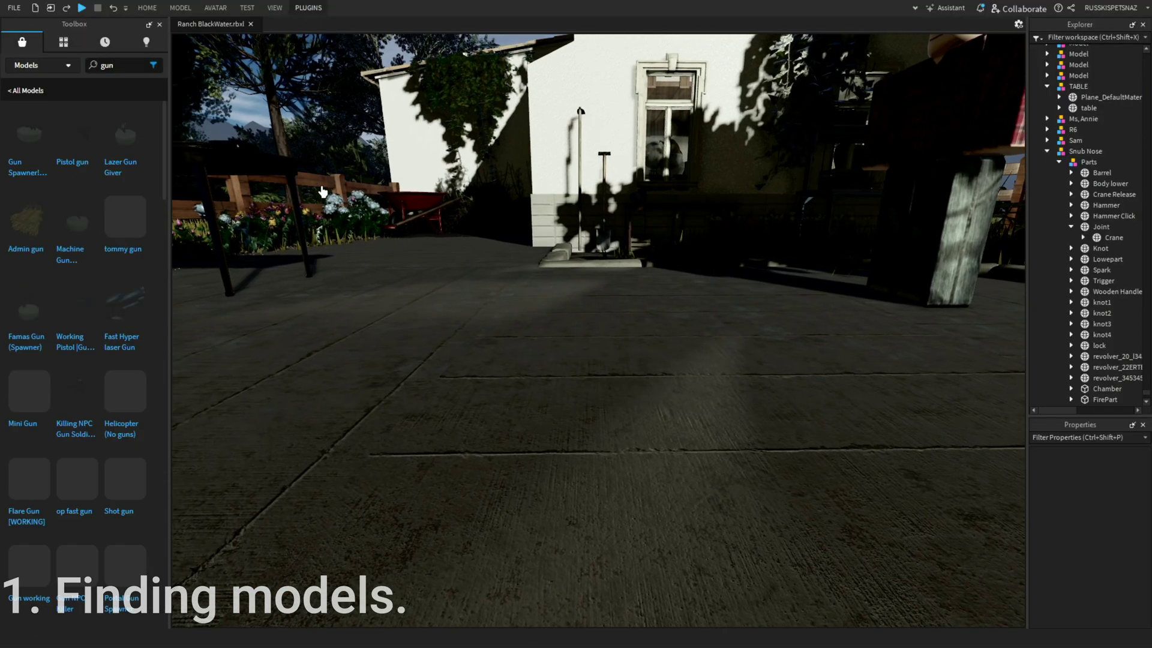
{"action": "left_click_drag", "start_coordinate": [29, 133], "coordinate": [568, 457]}
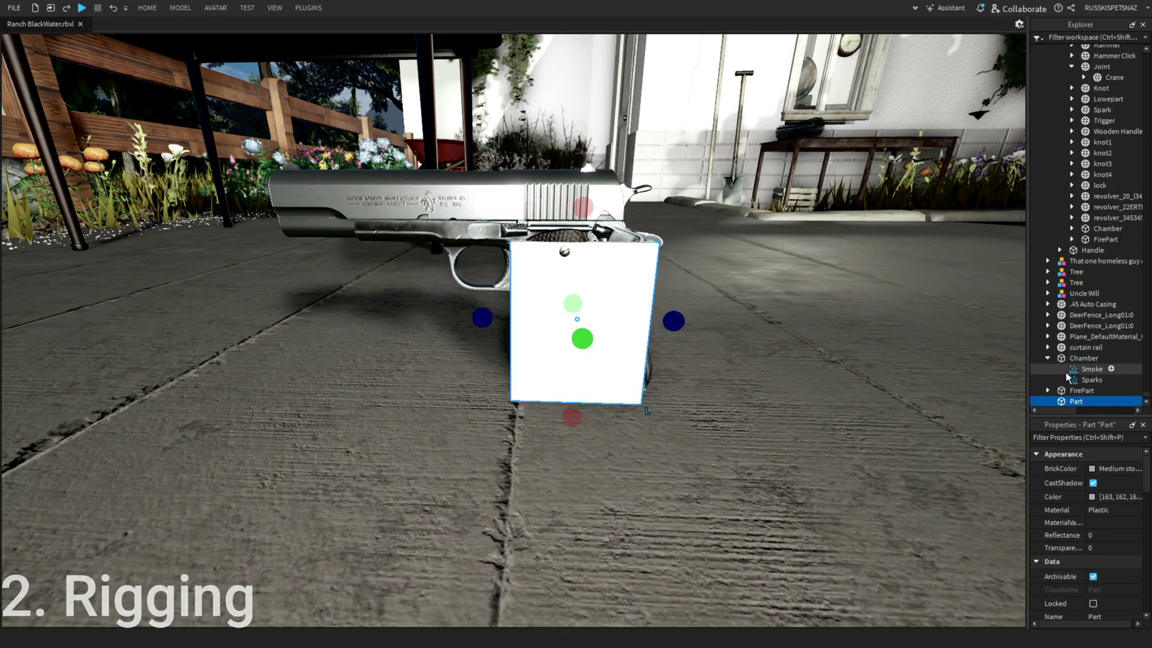
Rename the new block part to Handle and set its Transparency to 1
{"action": "double_click", "coordinate": [1093, 401]}
{"action": "type", "text": "G"}
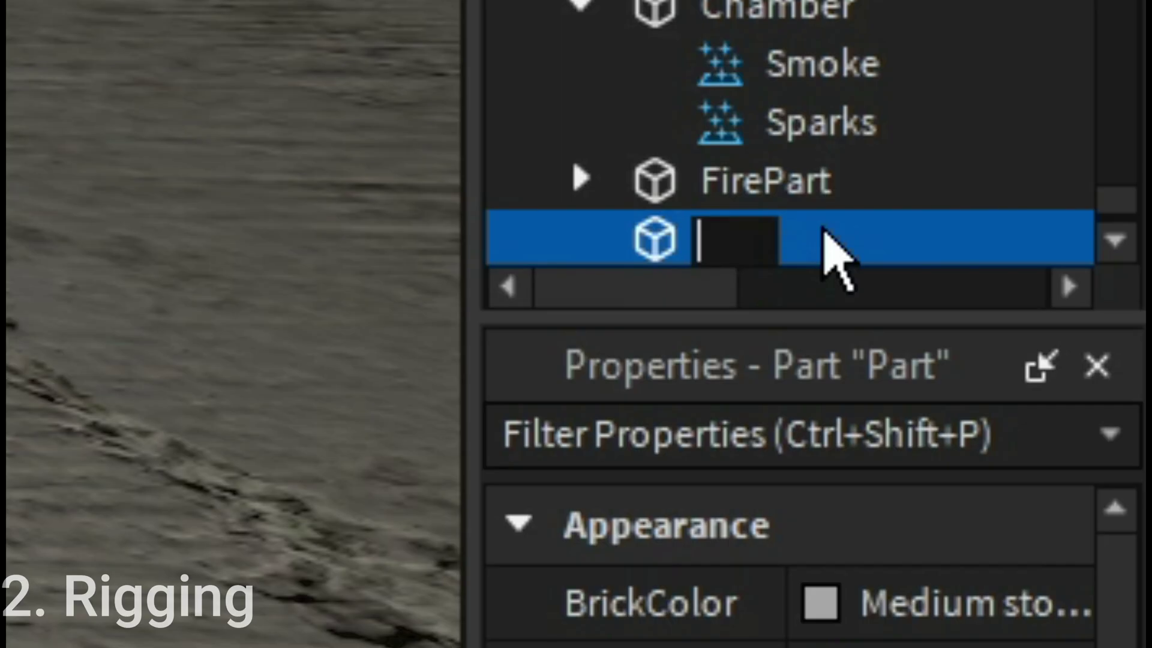
{"action": "type", "text": "e"}
{"action": "key", "text": "Return"}
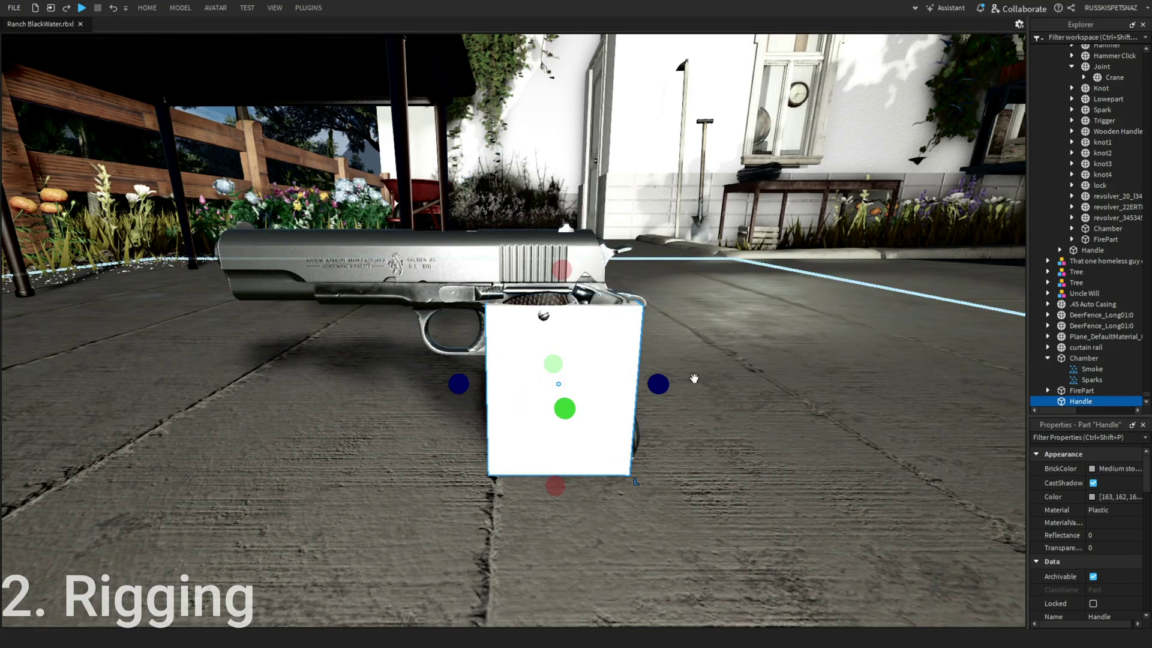
{"action": "left_click", "coordinate": [474, 289]}
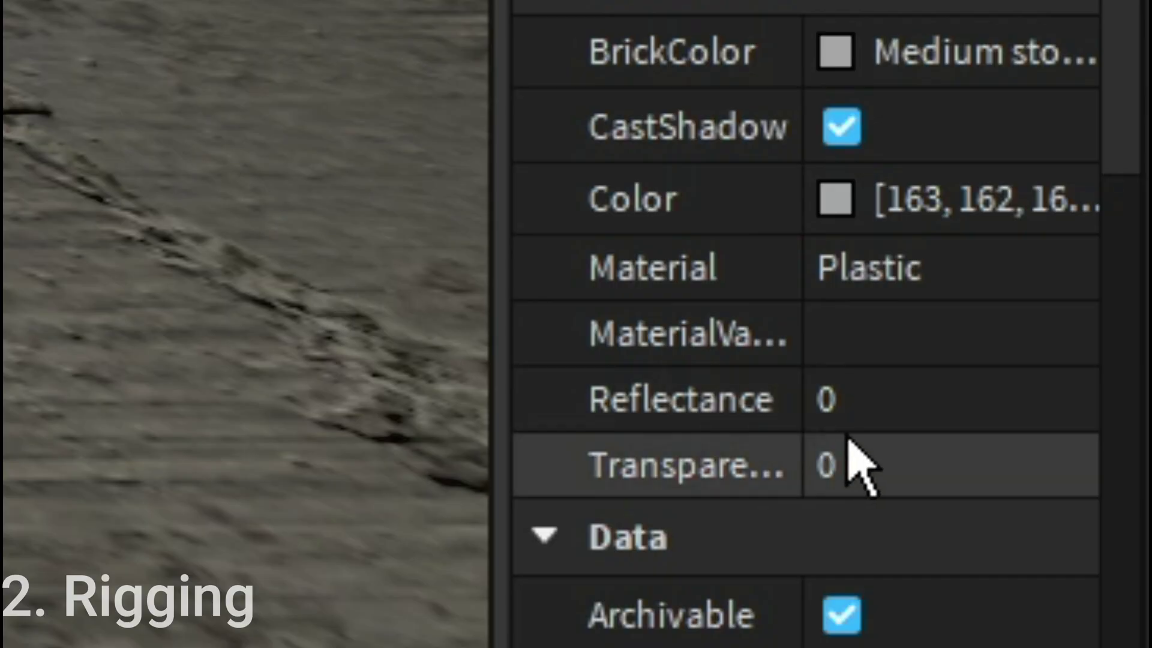
{"action": "left_click", "coordinate": [898, 458]}
{"action": "type", "text": "1"}
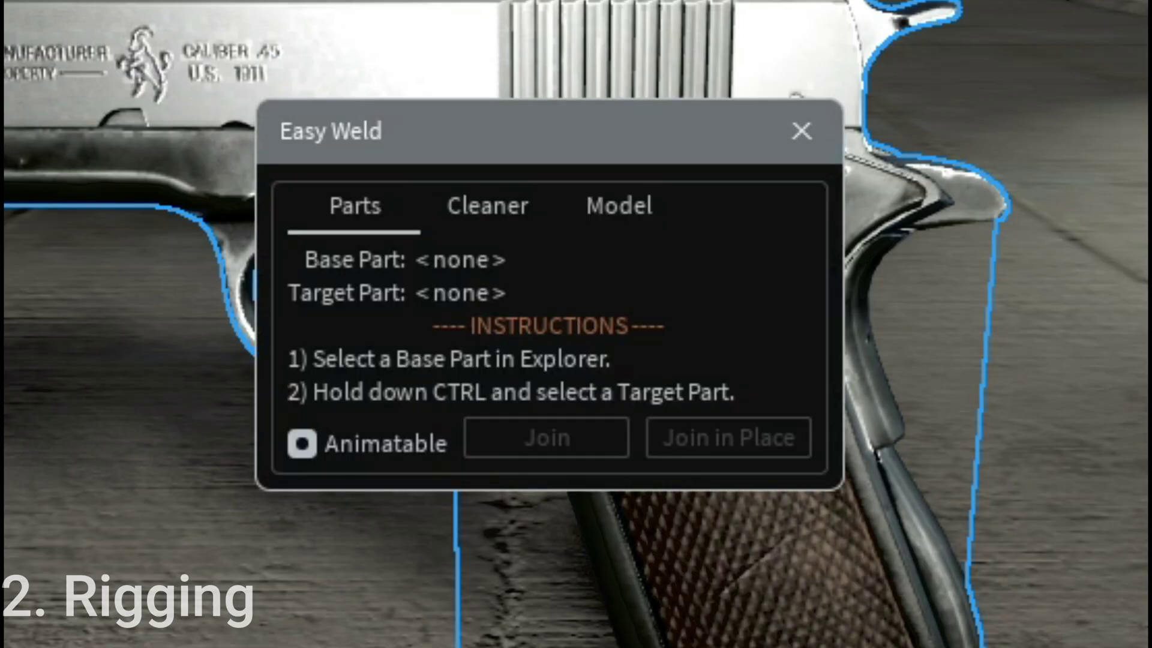
In Easy Weld, join Hammer, Slide and Safety to Handle in place as animatable joints
{"action": "left_click", "coordinate": [522, 222]}
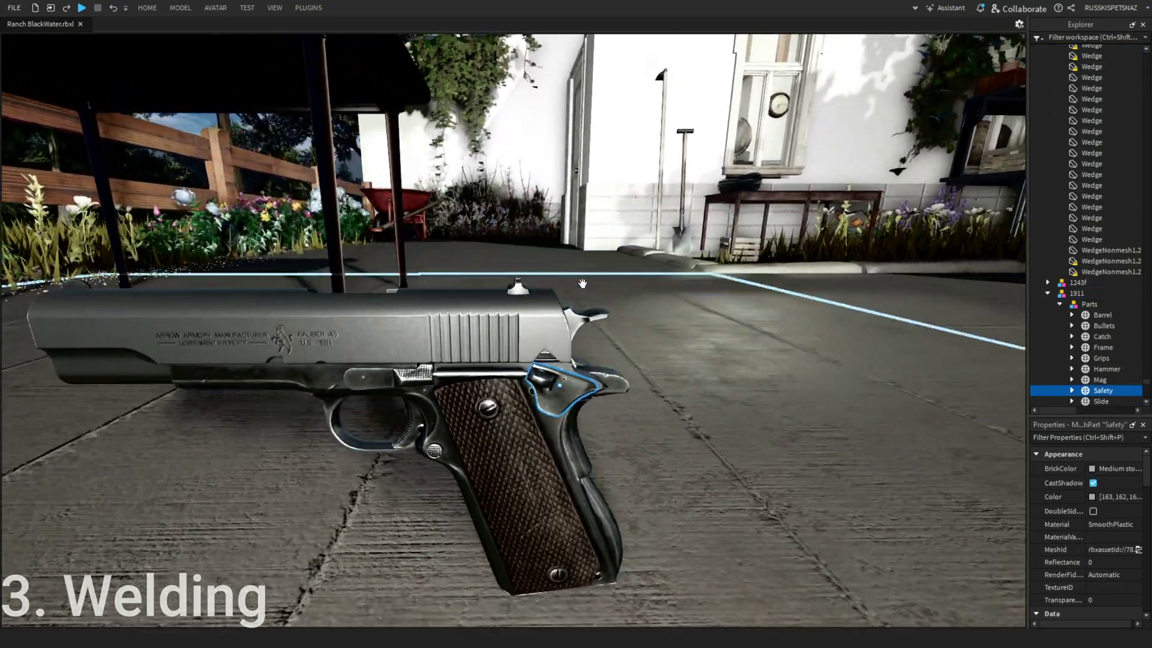
{"action": "left_click", "coordinate": [588, 321]}
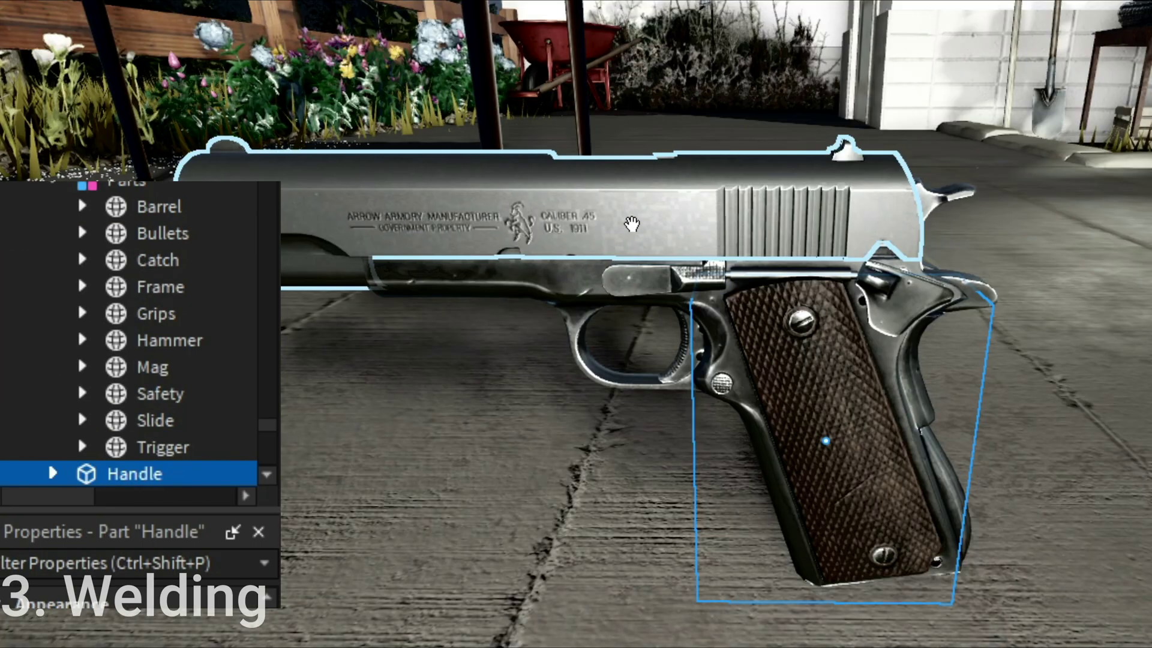
{"action": "left_click", "coordinate": [632, 223], "text": "ctrl"}
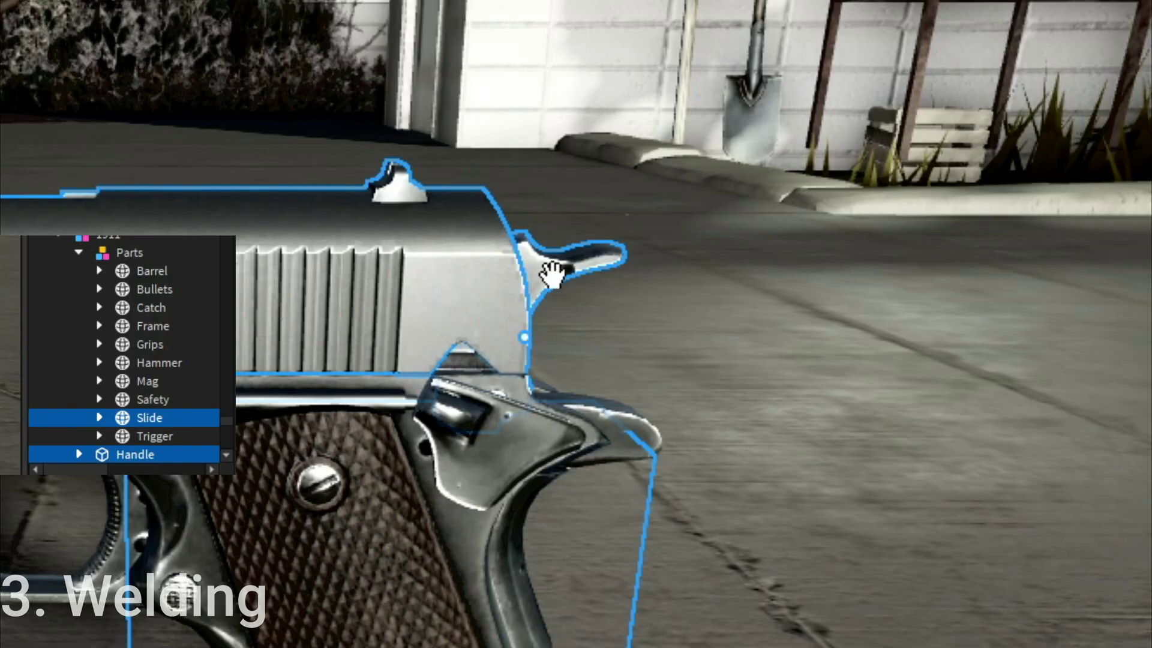
{"action": "left_click", "coordinate": [553, 265], "text": "ctrl"}
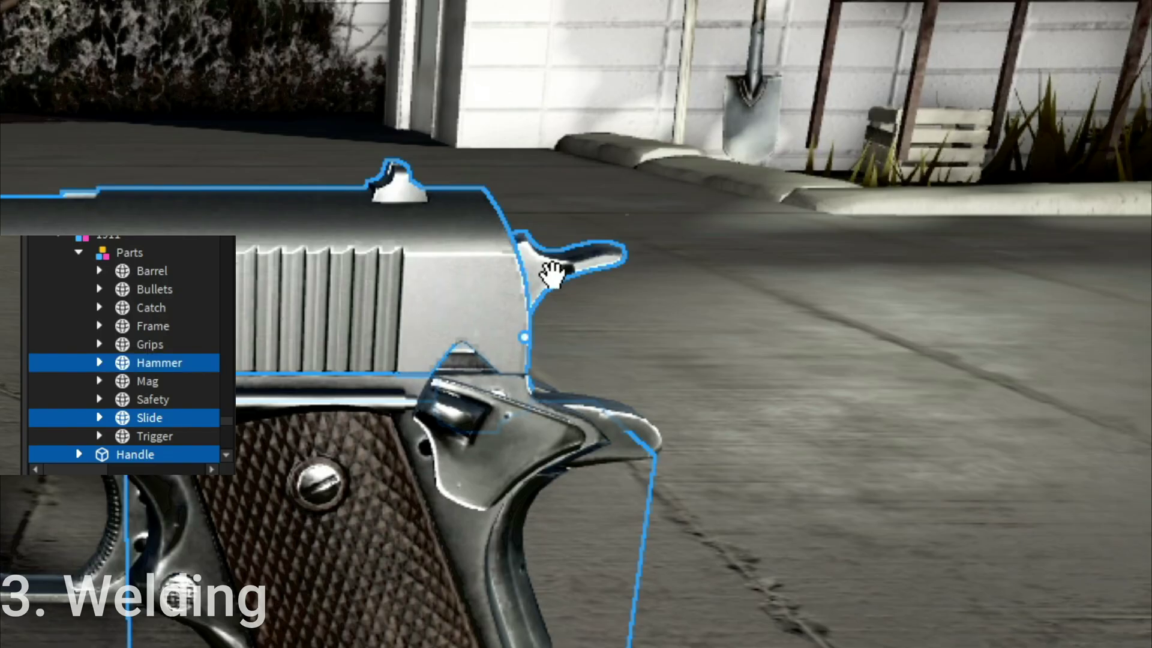
{"action": "left_click", "coordinate": [631, 306], "text": "ctrl"}
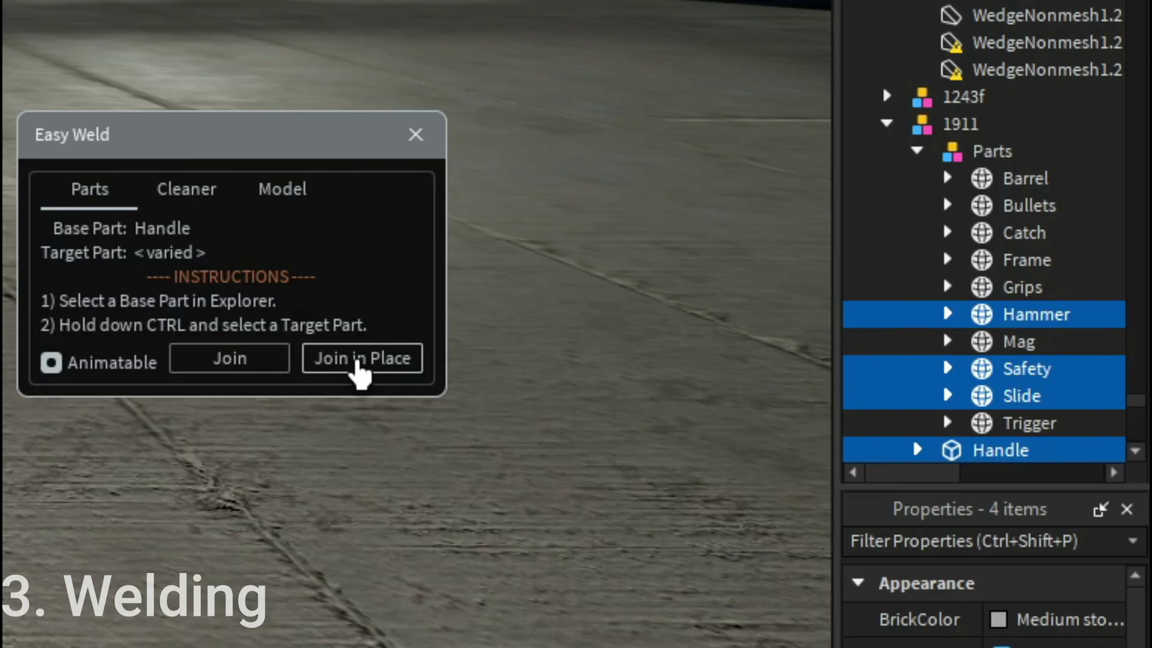
{"action": "left_click", "coordinate": [358, 363]}
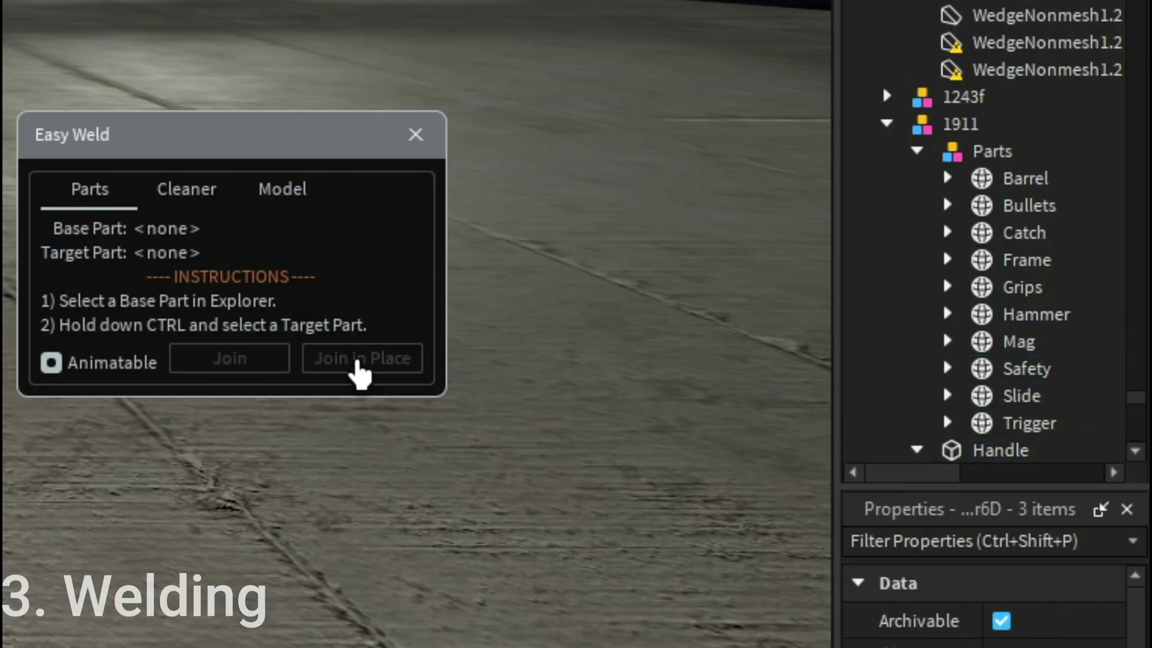
{"action": "left_click", "coordinate": [588, 460]}
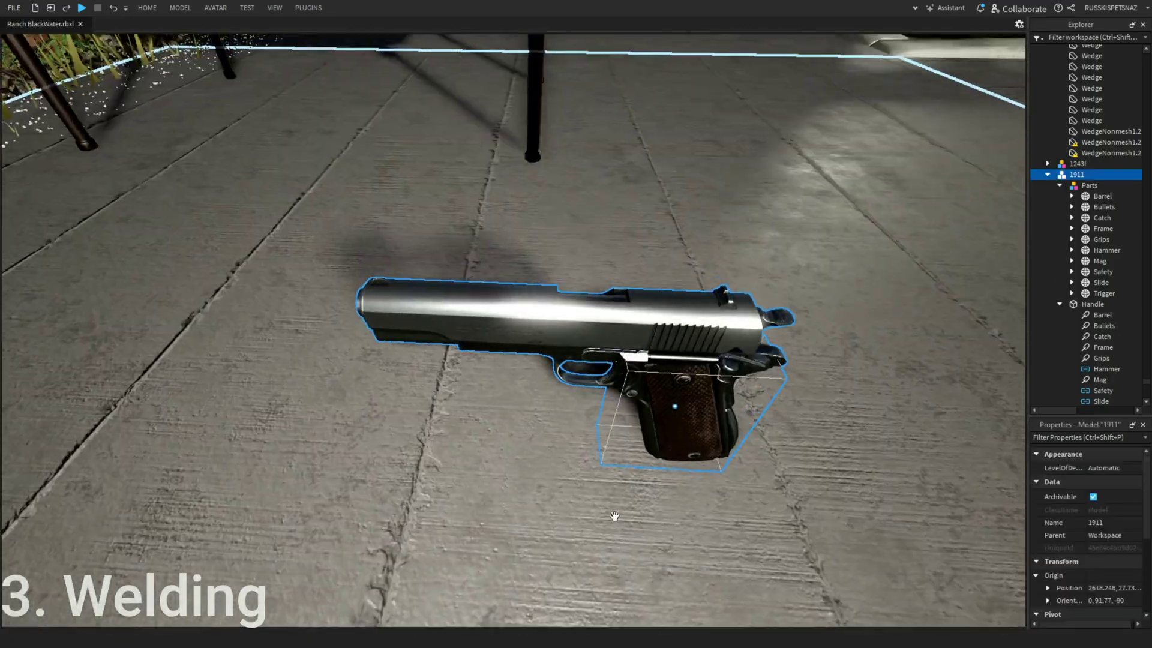
Move the .45 Auto Casing into the ejection port and select Handle plus casing for welding
{"action": "left_click", "coordinate": [615, 474]}
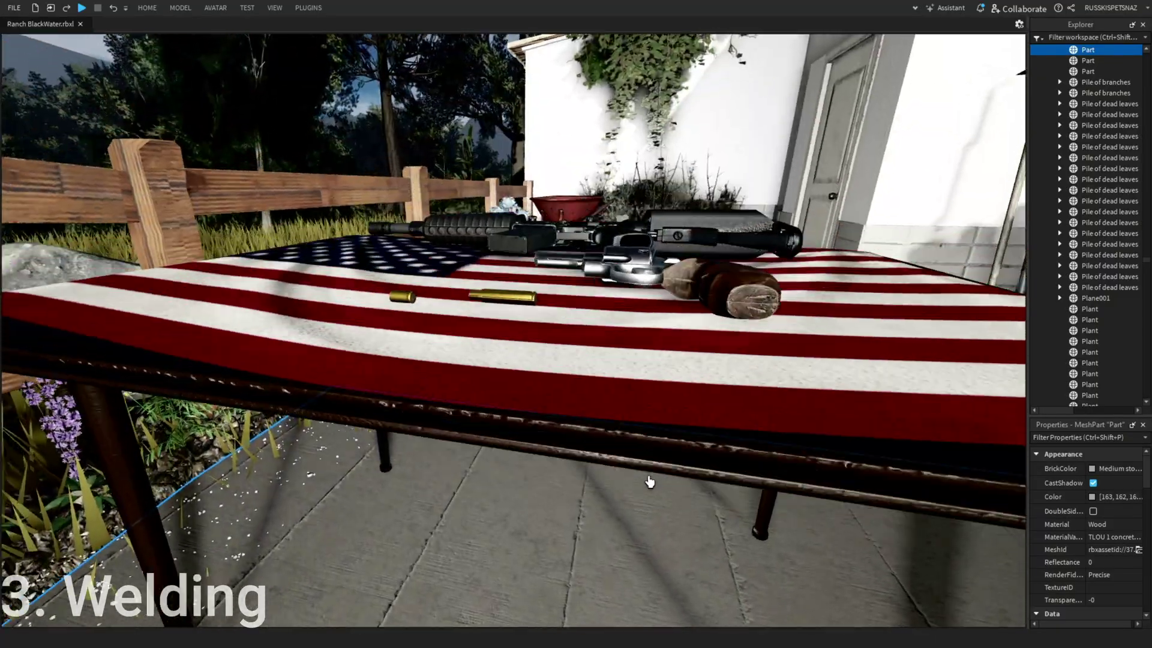
{"action": "left_click", "coordinate": [535, 367]}
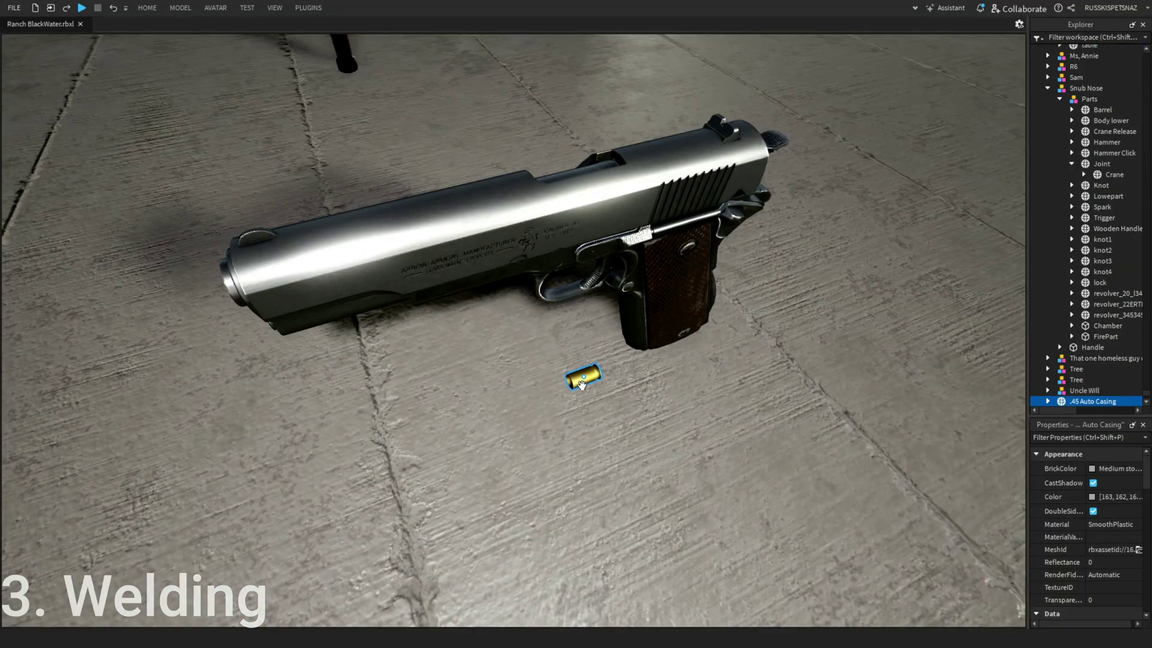
{"action": "left_click_drag", "start_coordinate": [580, 384], "coordinate": [651, 315]}
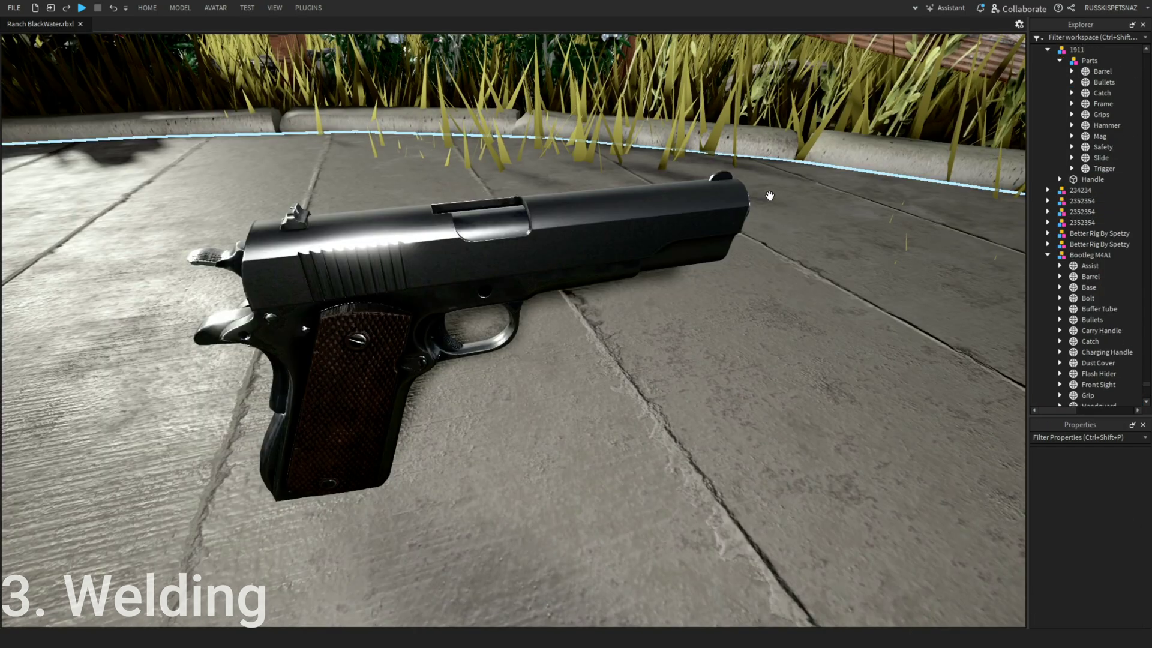
{"action": "left_click", "coordinate": [1092, 190]}
{"action": "left_click", "coordinate": [1115, 70], "text": "ctrl"}
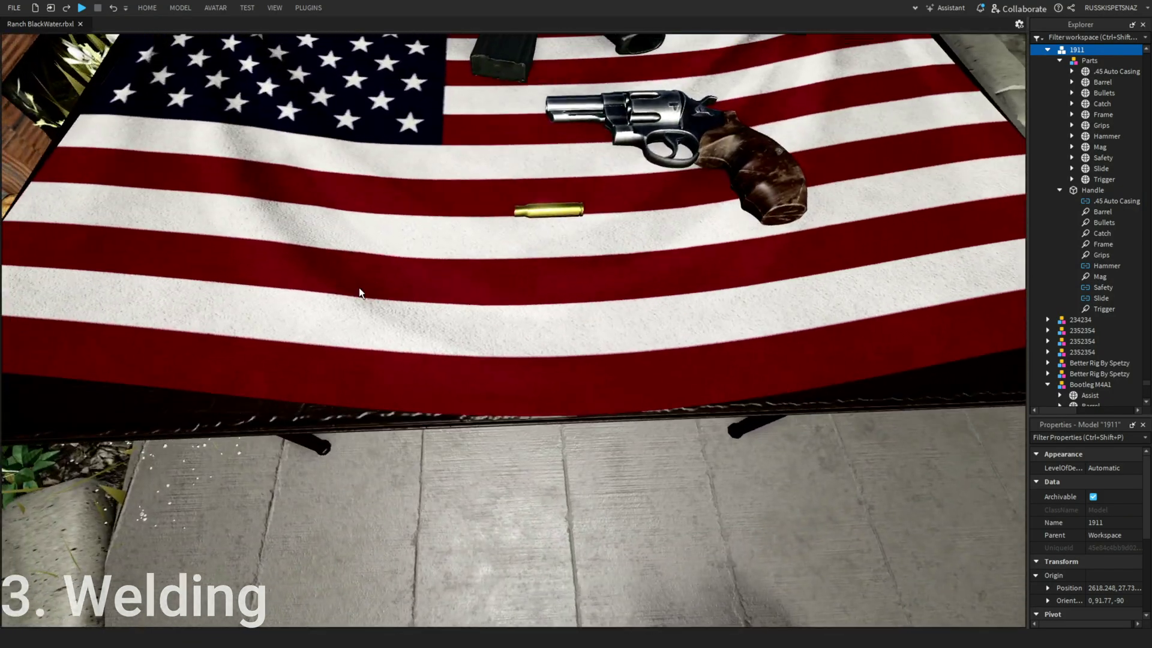
Select Chamber and FirePart, close the Toolbox, and position them at the pistol's muzzle
{"action": "left_click_drag", "start_coordinate": [265, 251], "coordinate": [685, 395]}
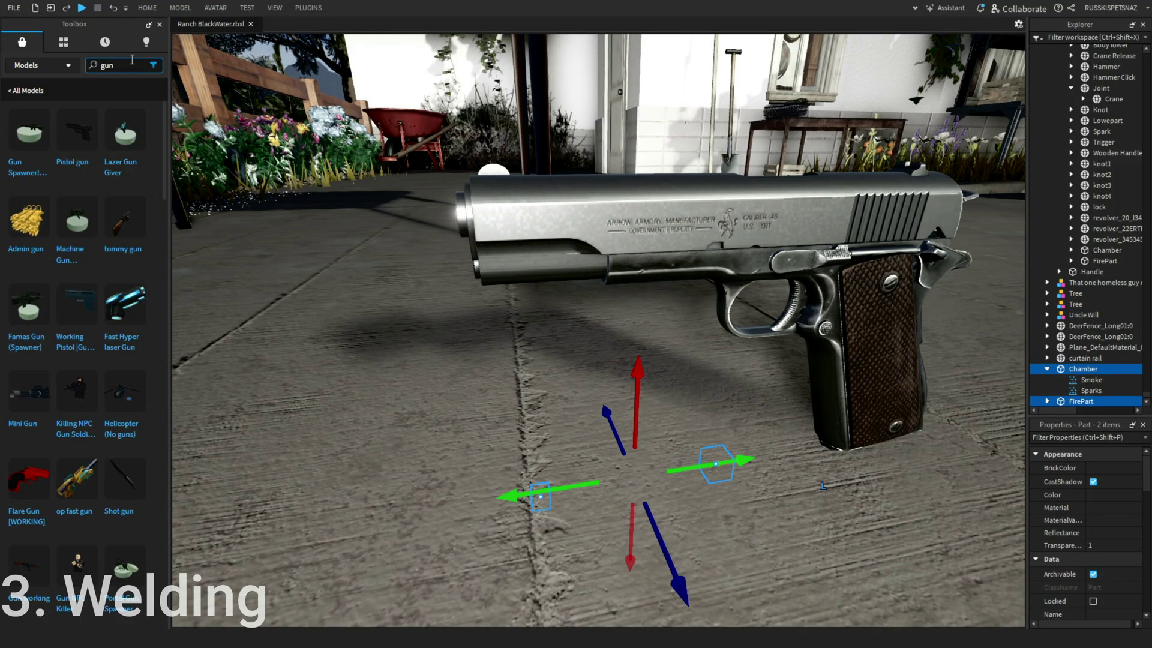
{"action": "left_click", "coordinate": [132, 60]}
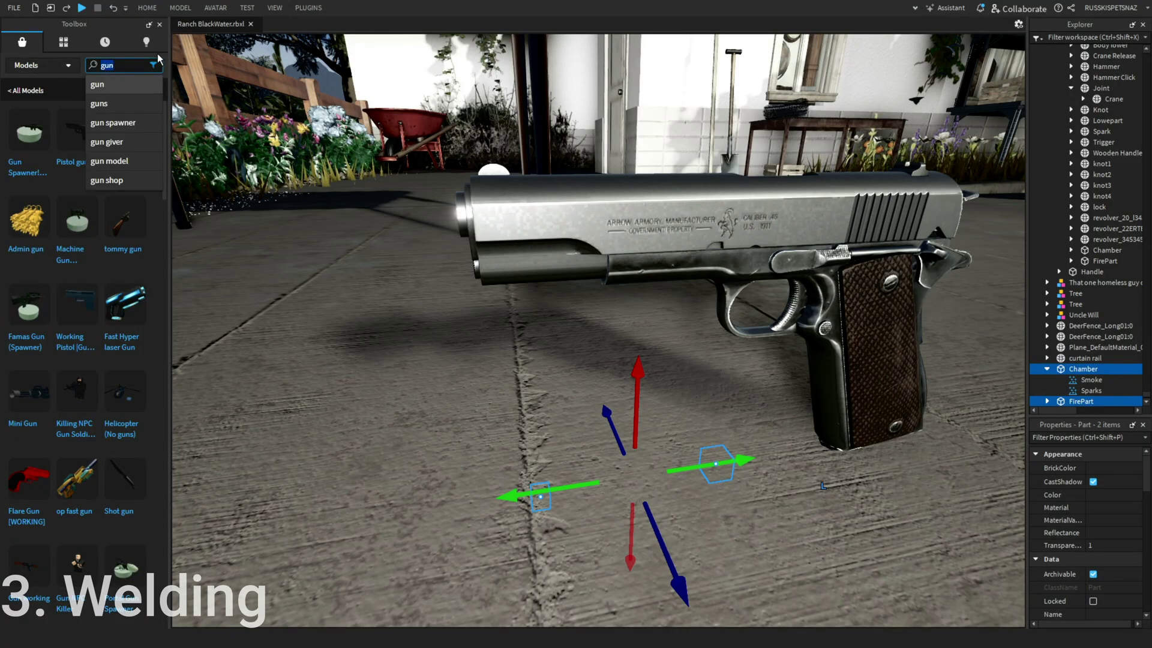
{"action": "left_click", "coordinate": [159, 24]}
{"action": "scroll", "coordinate": [414, 270], "scroll_direction": "up", "scroll_amount": 5}
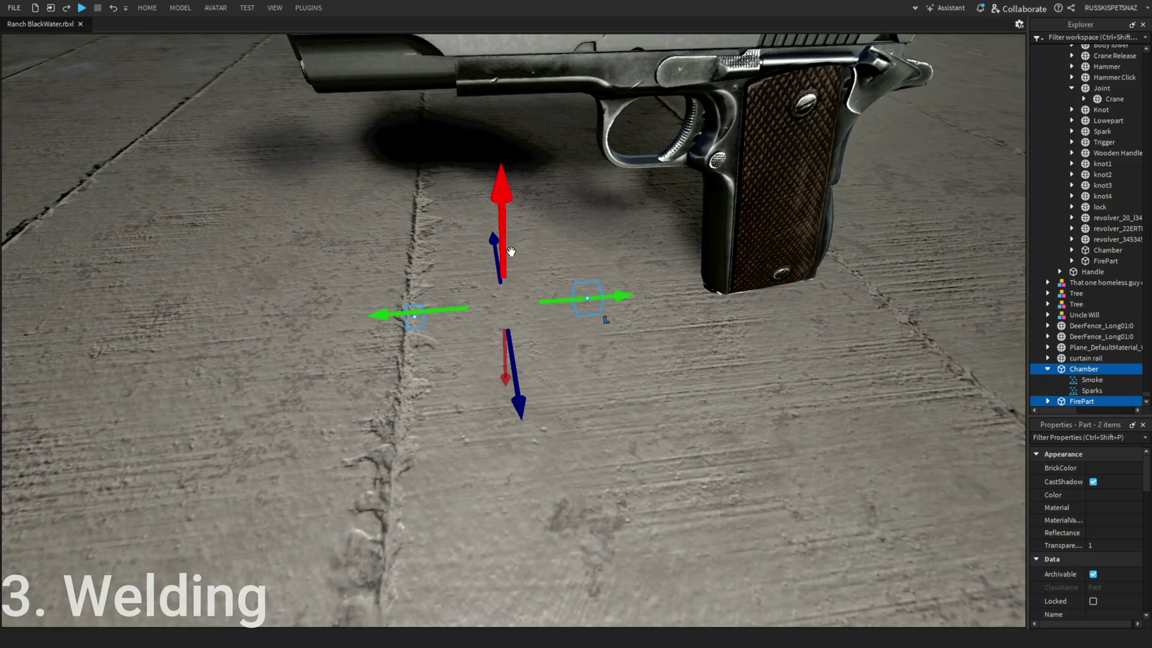
{"action": "right_click_drag", "start_coordinate": [511, 251], "coordinate": [513, 257]}
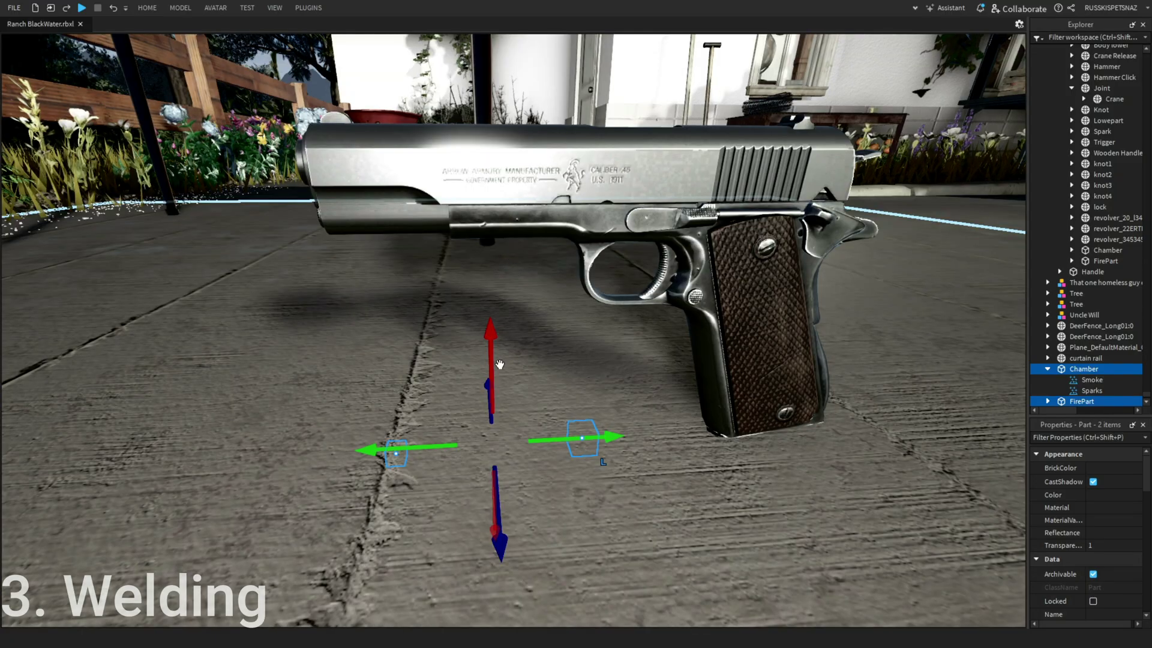
{"action": "right_click_drag", "start_coordinate": [491, 369], "coordinate": [470, 218]}
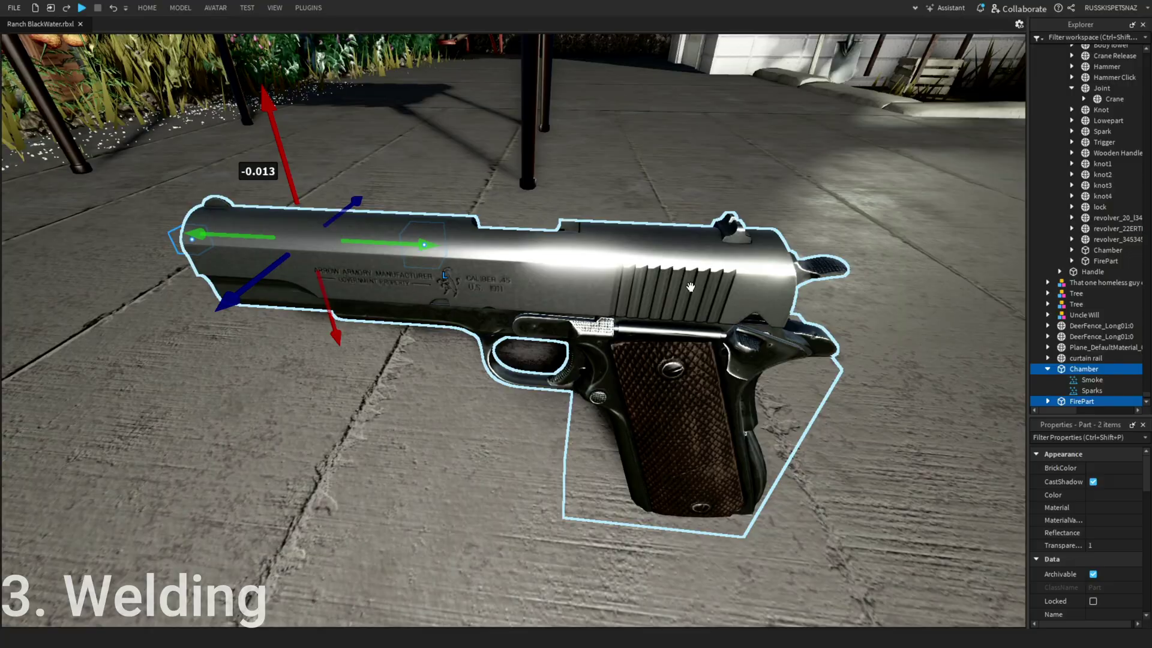
{"action": "left_click", "coordinate": [1079, 368], "text": "ctrl"}
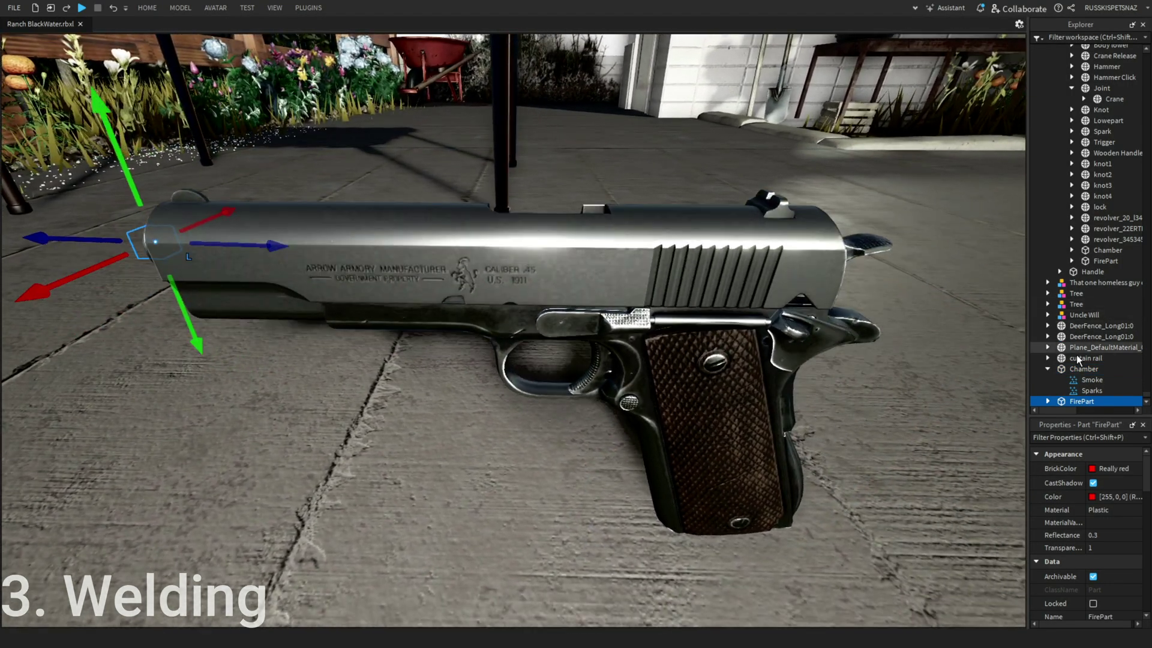
{"action": "left_click", "coordinate": [1080, 368]}
{"action": "left_click", "coordinate": [1081, 401], "text": "ctrl"}
{"action": "key", "text": "f"}
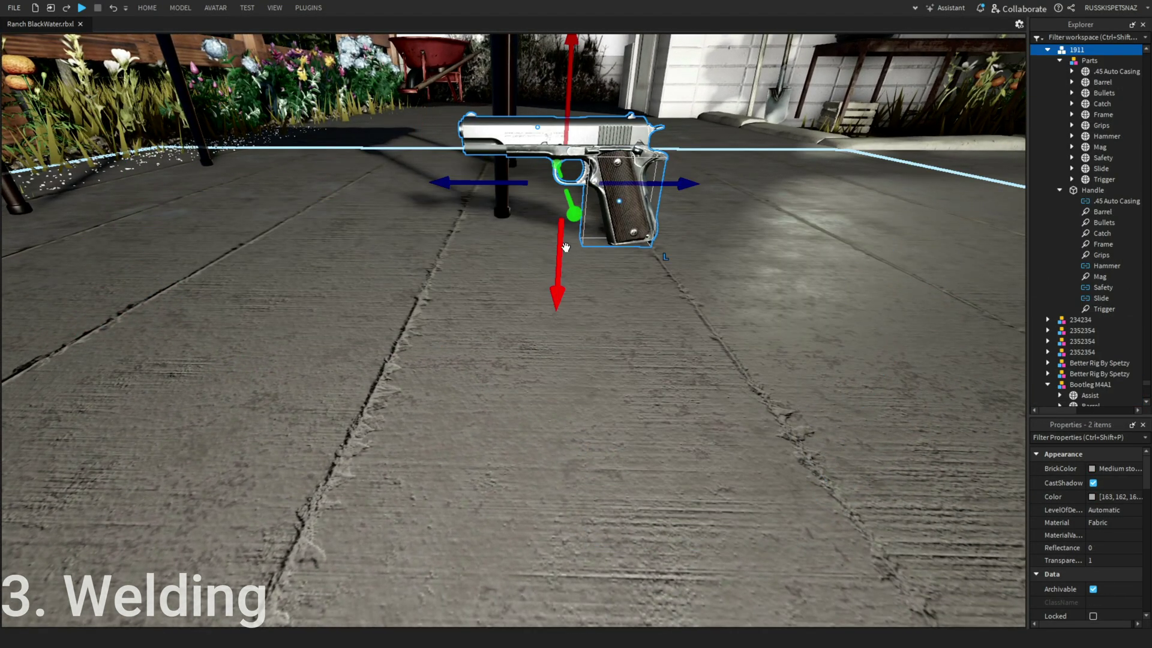
{"action": "left_click", "coordinate": [780, 276]}
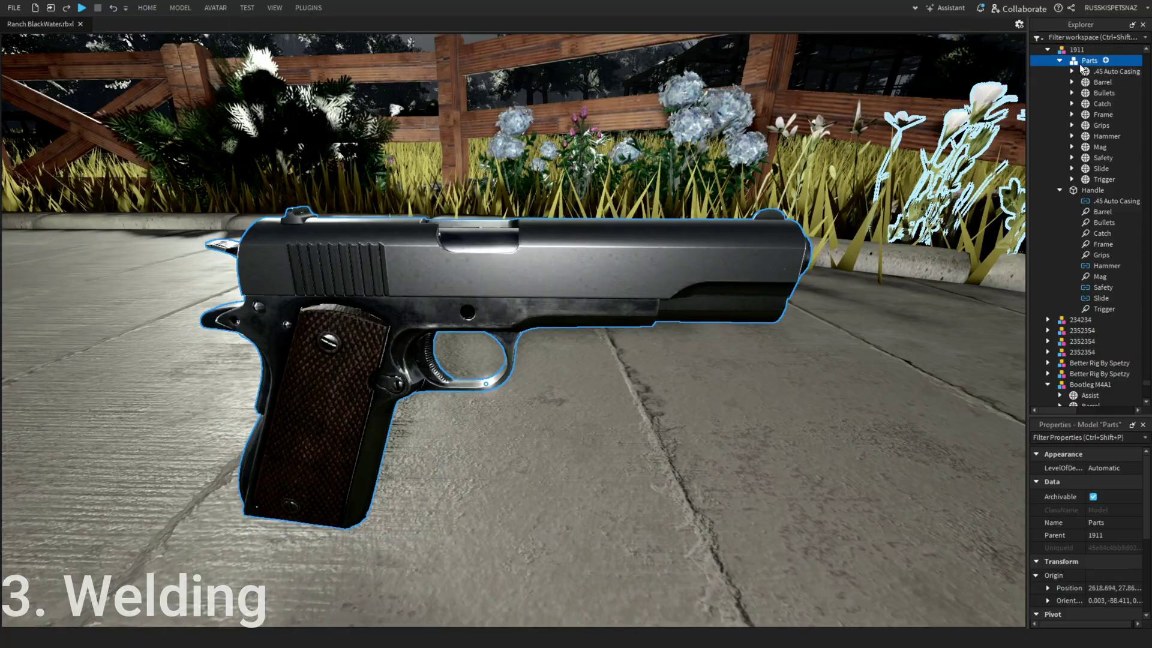
Rigidly weld FirePart and Chamber to Handle using Join in Place
{"action": "left_click", "coordinate": [1092, 211]}
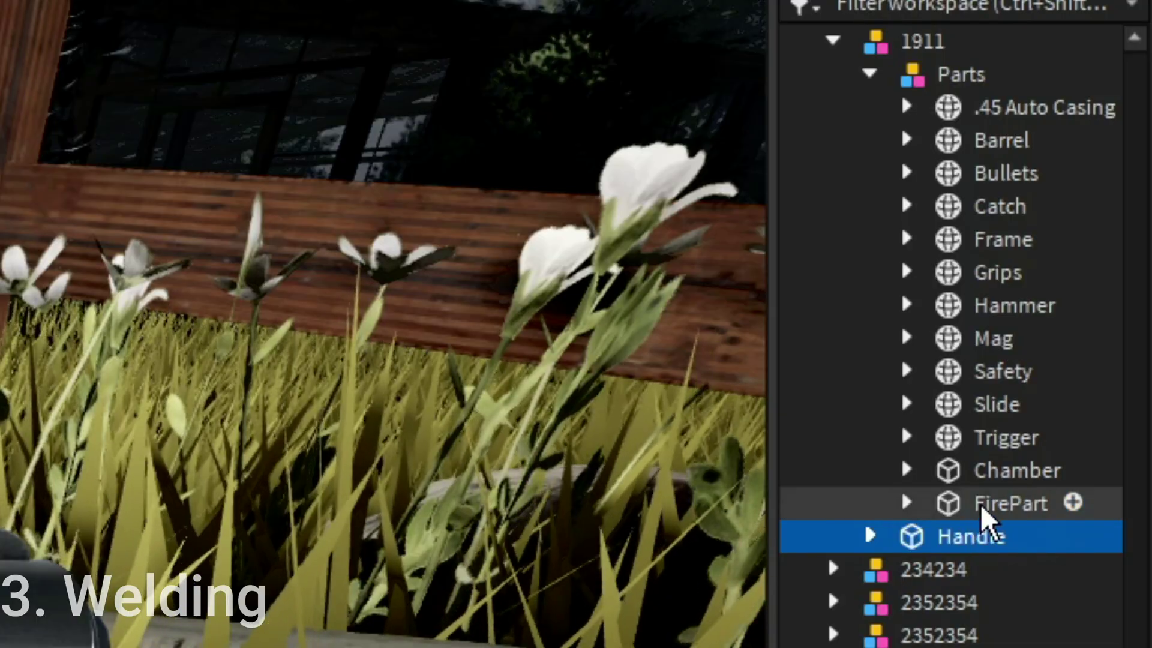
{"action": "left_click", "coordinate": [1098, 201], "text": "ctrl"}
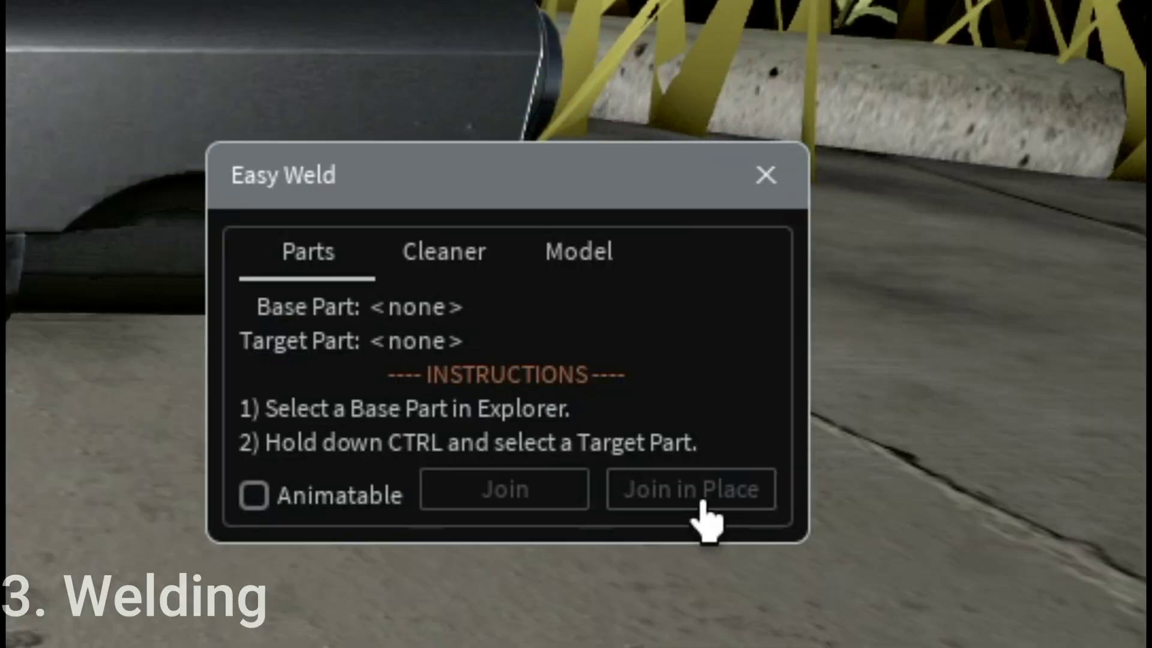
{"action": "left_click", "coordinate": [848, 367]}
{"action": "left_click", "coordinate": [861, 283]}
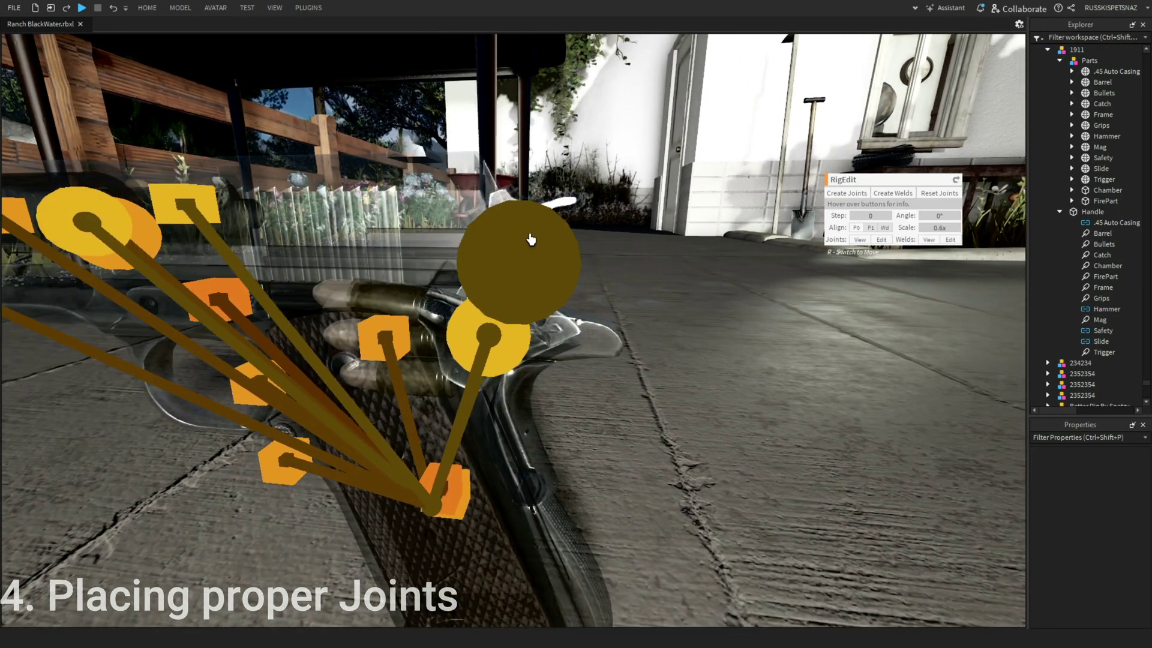
Select the Hammer's joint in RigEdit to reposition its pivot
{"action": "left_click", "coordinate": [531, 241]}
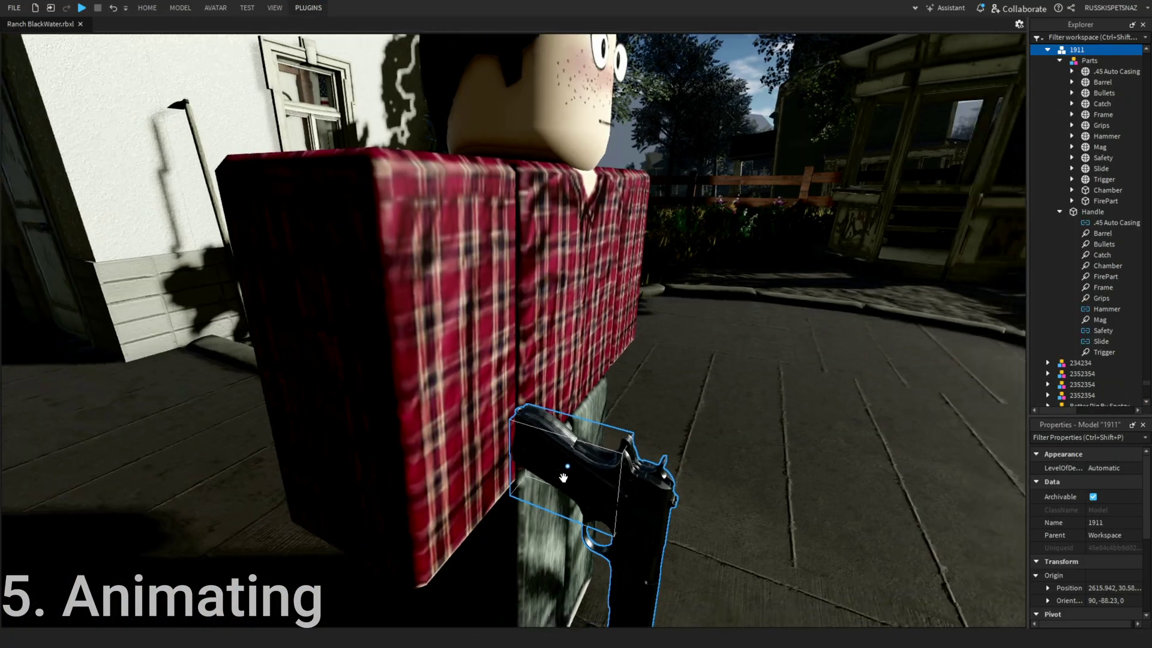
Switch to the Move tool and drag the 1911 up to Daniel's right hand
{"action": "key", "text": "ctrl+2"}
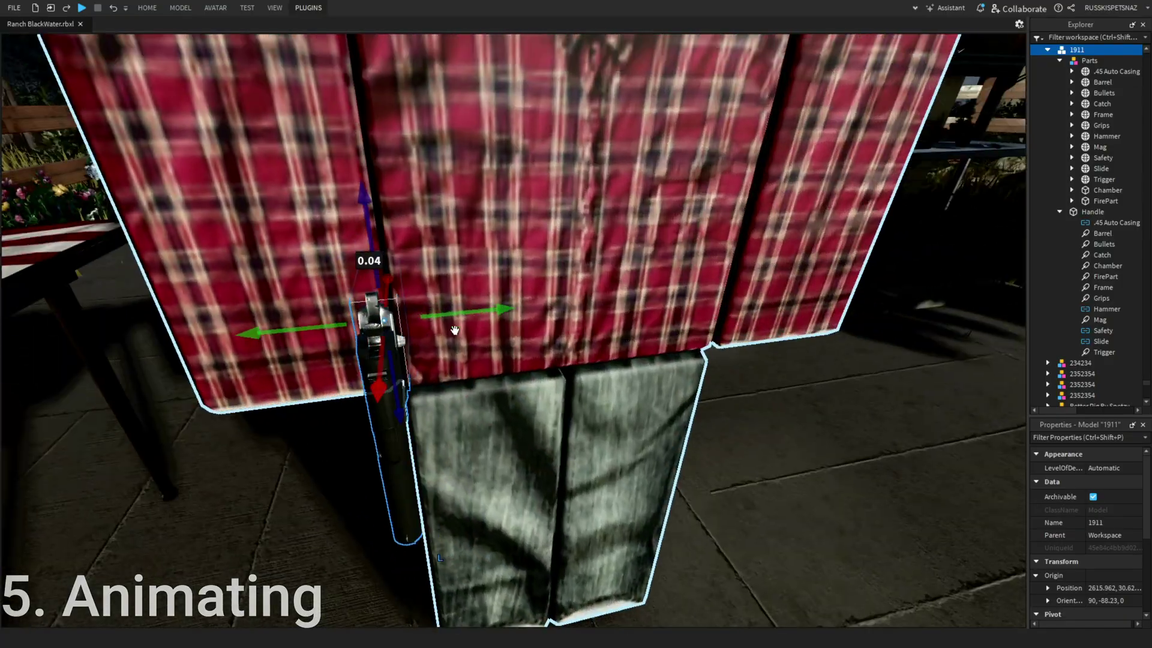
{"action": "left_click_drag", "start_coordinate": [452, 326], "coordinate": [472, 329]}
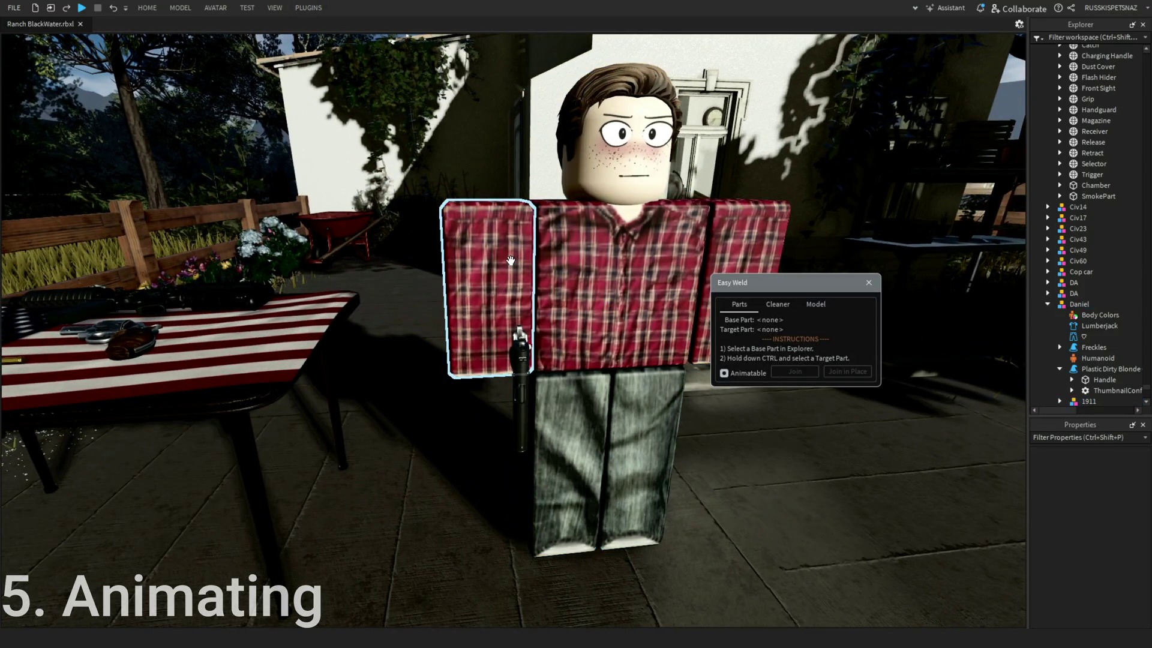
Join the 1911's Handle to Daniel's Right Arm in place with Easy Weld
{"action": "left_click", "coordinate": [511, 260]}
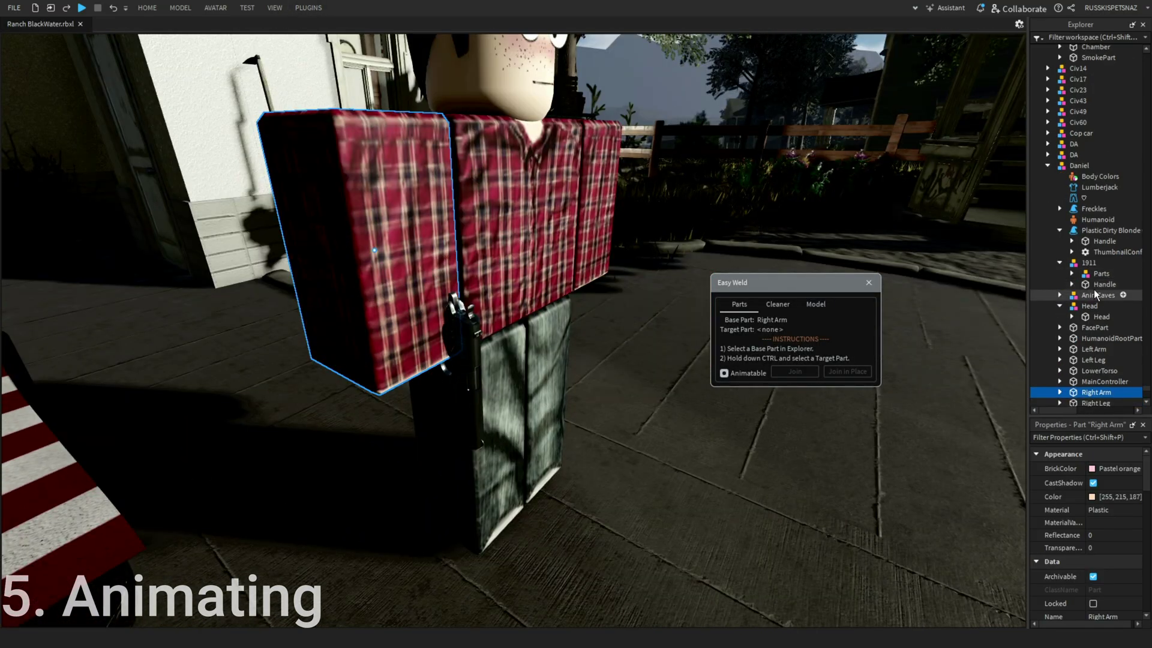
{"action": "left_click", "coordinate": [1093, 285], "text": "ctrl"}
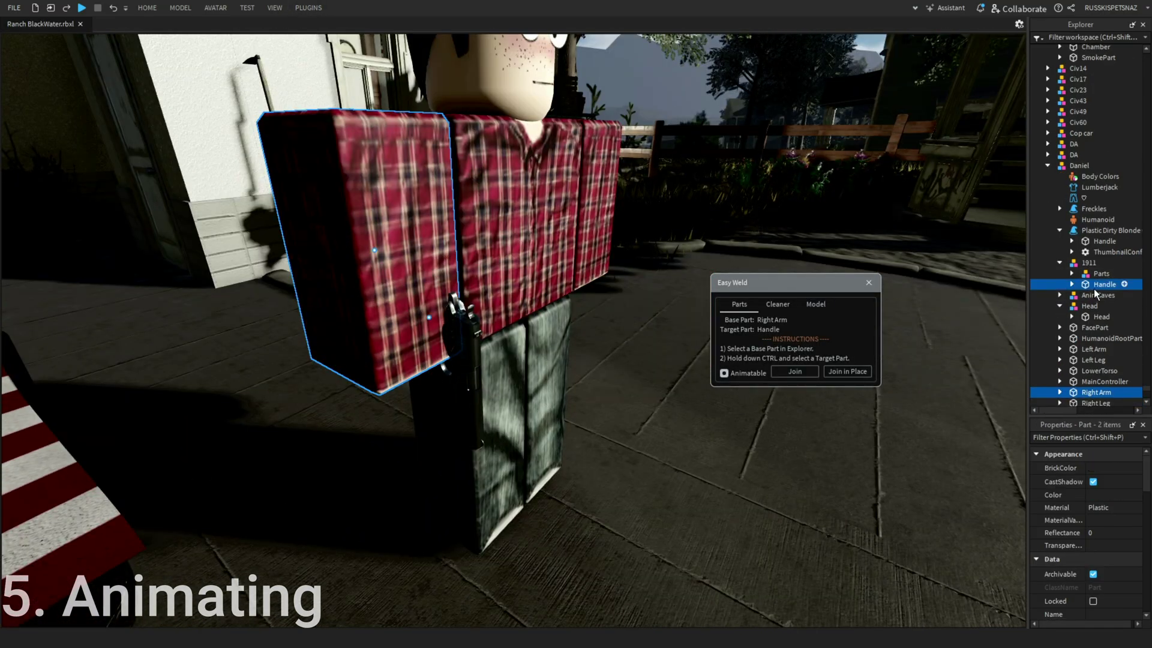
{"action": "left_click_drag", "start_coordinate": [798, 281], "coordinate": [904, 257]}
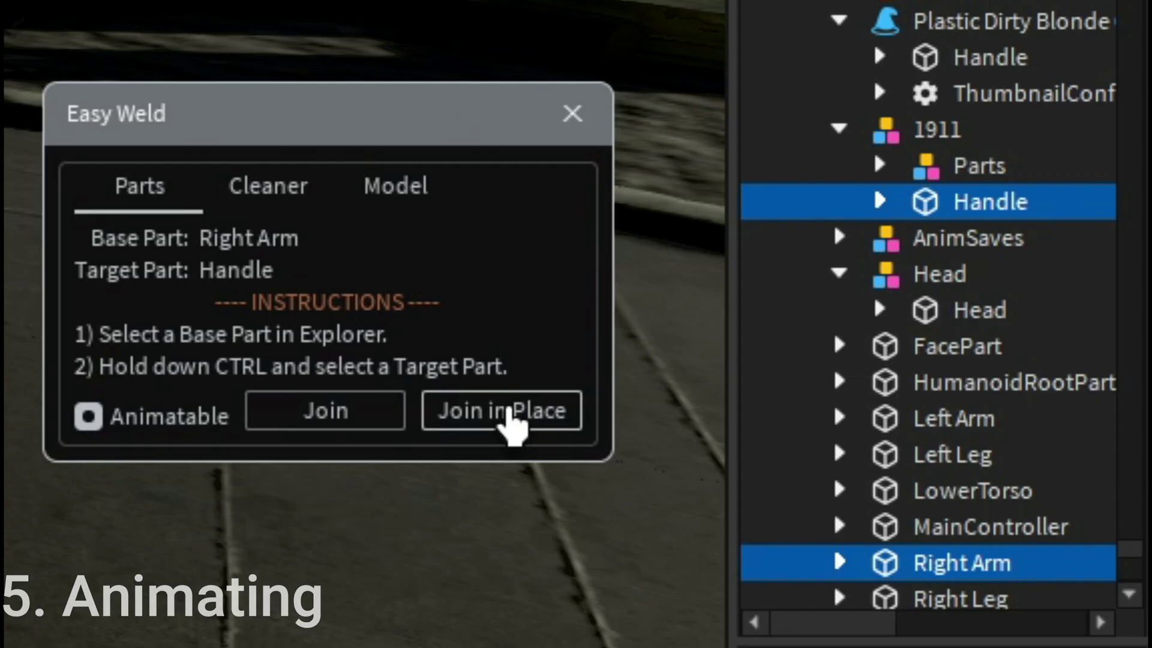
{"action": "left_click", "coordinate": [508, 414]}
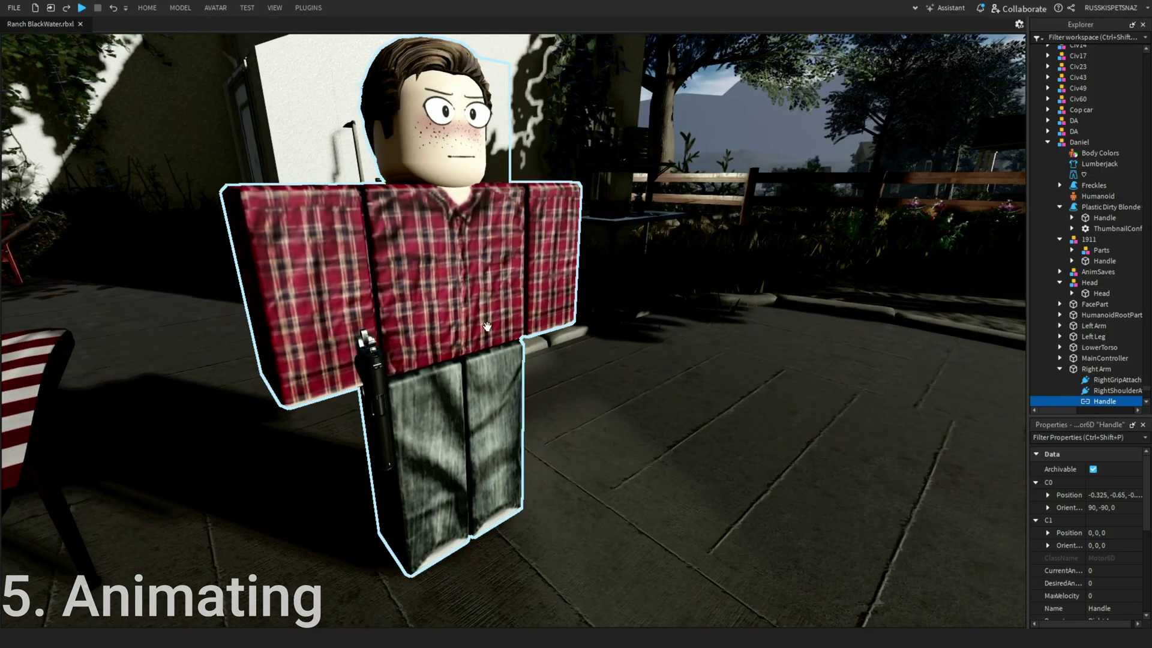
Select the Daniel model and open Moon Animator
{"action": "left_click", "coordinate": [486, 327]}
{"action": "mouse_move", "coordinate": [486, 326]}
{"action": "right_mouse_down"}
{"action": "mouse_move", "coordinate": [563, 507]}
{"action": "mouse_move", "coordinate": [429, 283]}
{"action": "right_mouse_up"}
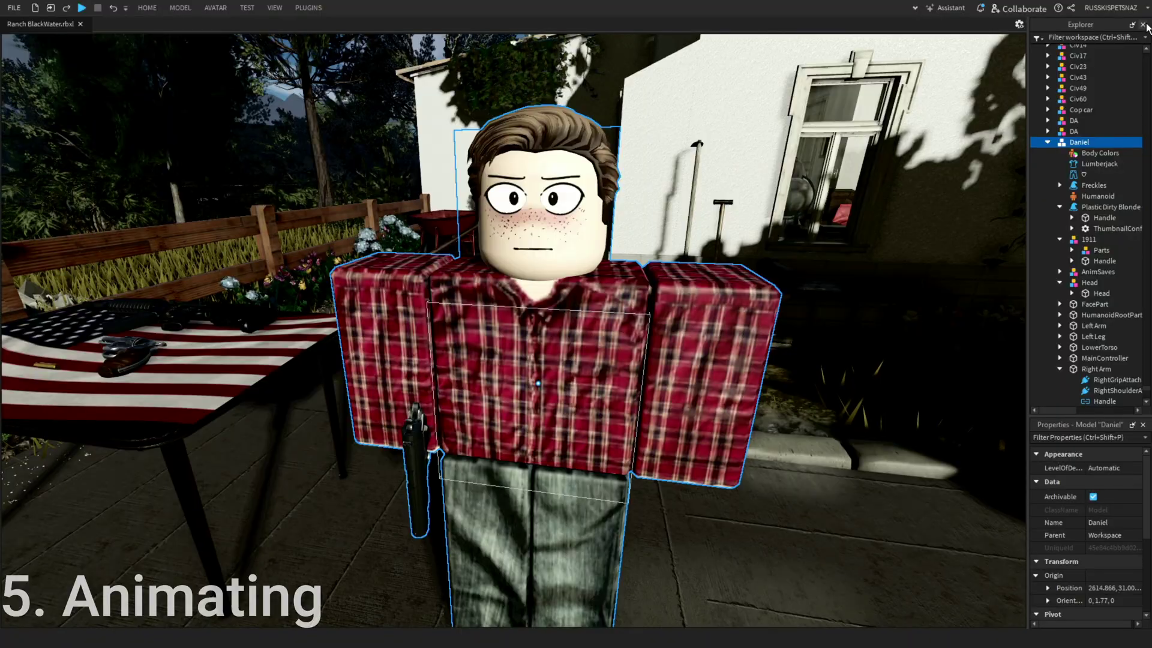
{"action": "left_click", "coordinate": [1143, 25]}
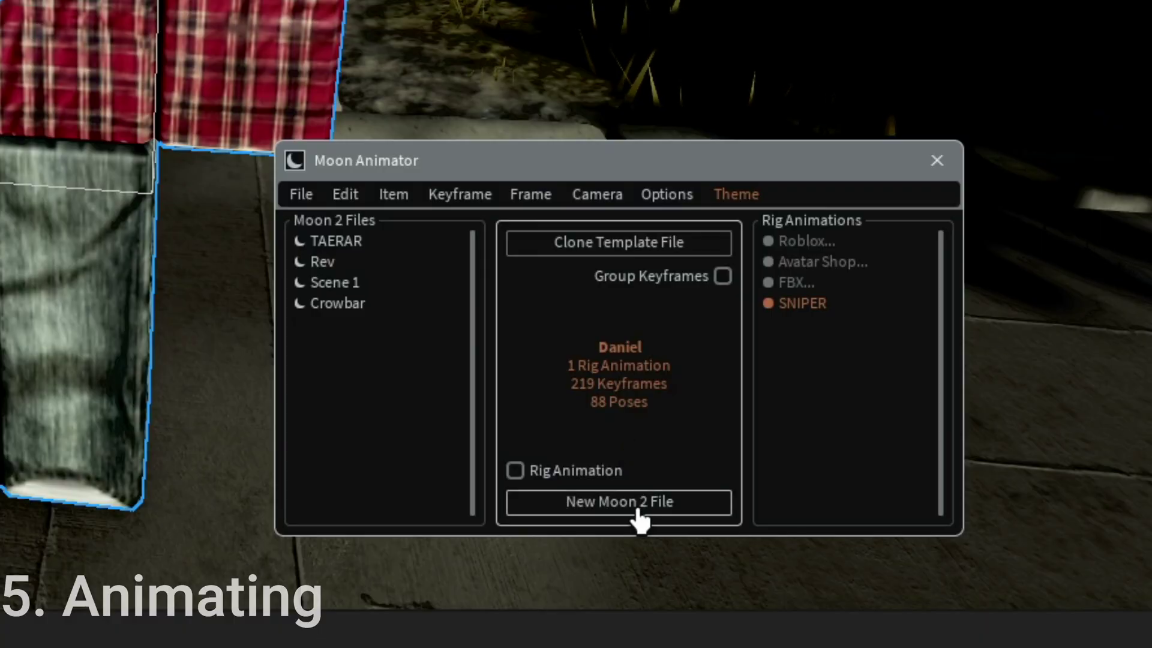
Create a new Moon 2 file for Daniel, keyframe the pistol's upward recoil tilt, then select the right arm
{"action": "left_click", "coordinate": [637, 510]}
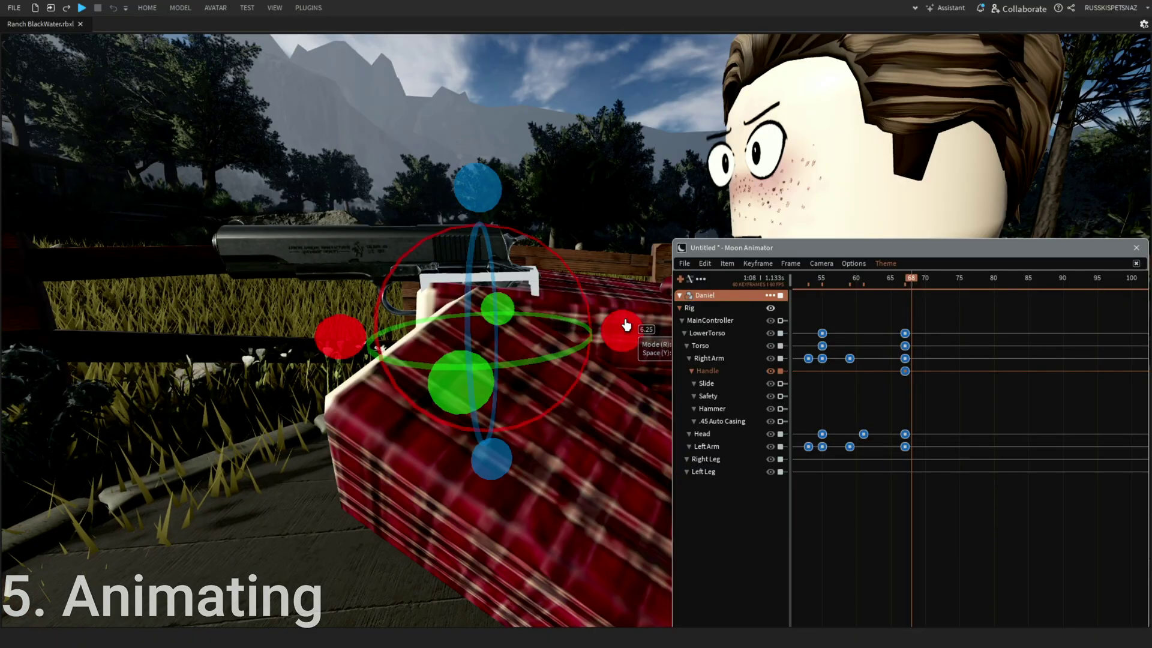
{"action": "left_click_drag", "start_coordinate": [626, 336], "coordinate": [633, 387]}
{"action": "left_click", "coordinate": [923, 393]}
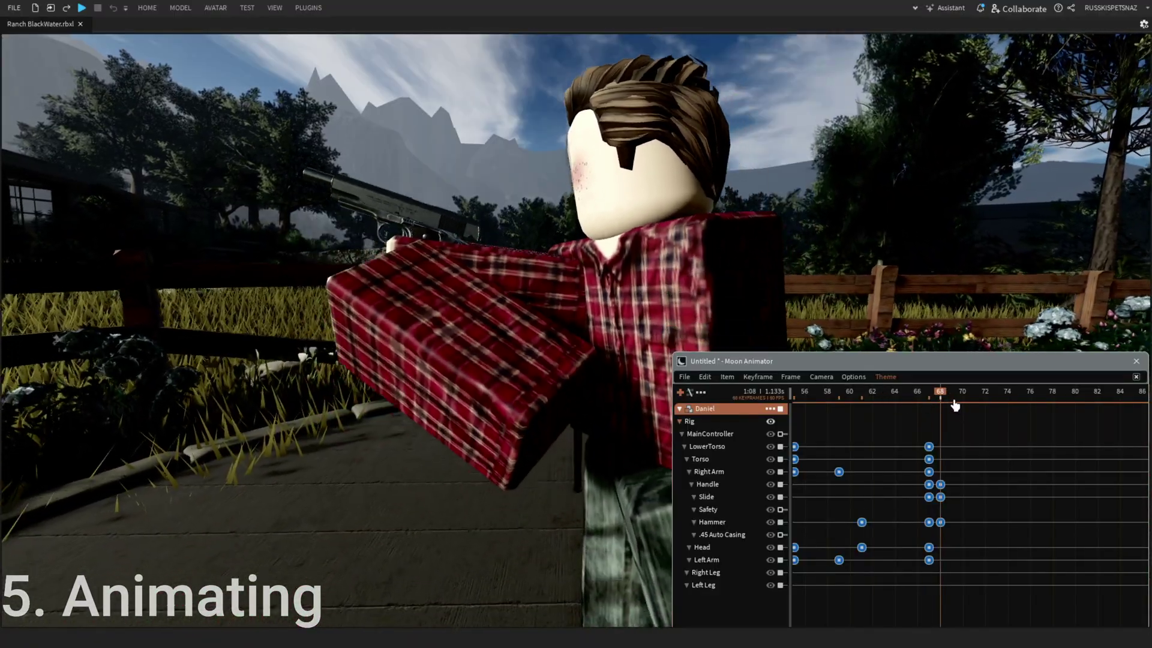
{"action": "left_click", "coordinate": [837, 471]}
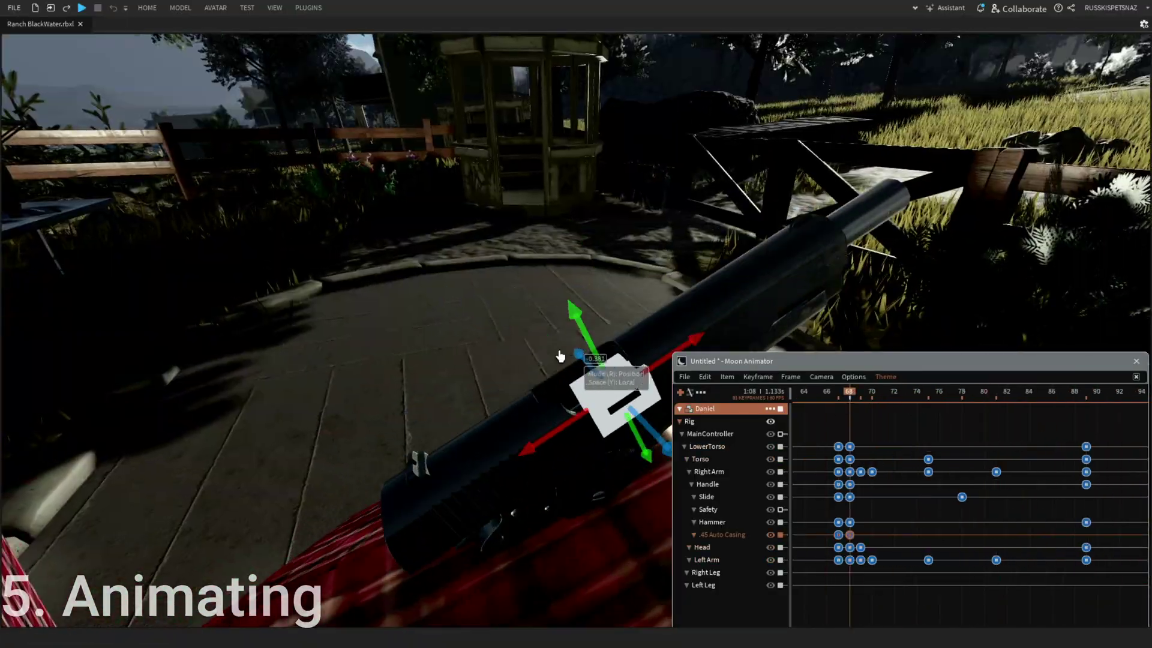
Orbit around the pistol and go to the keyframe where the .45 casing lands on the floor
{"action": "right_click_drag", "start_coordinate": [636, 350], "coordinate": [659, 324]}
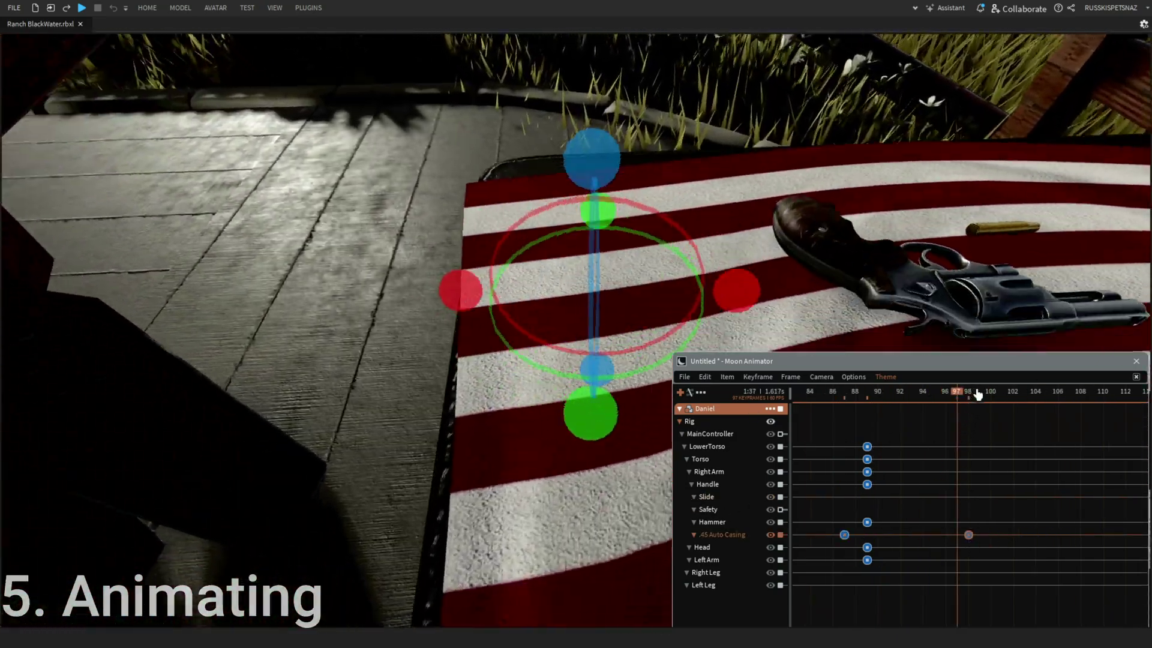
{"action": "left_click", "coordinate": [971, 399]}
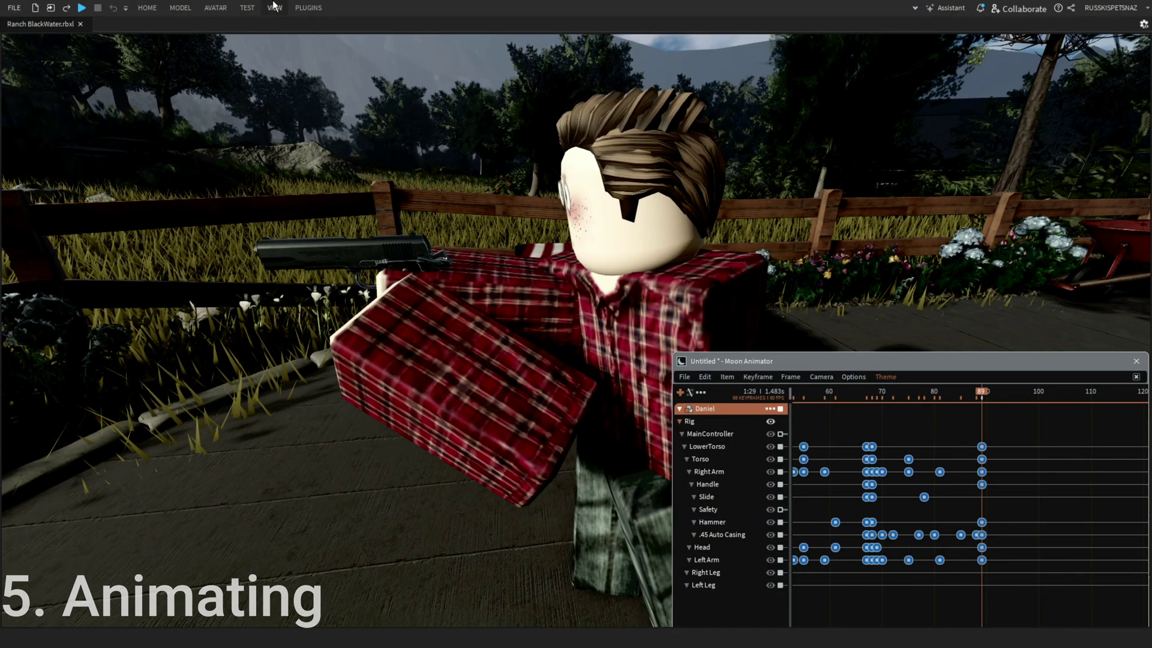
Show Explorer and Properties, then select the FirePart FlashFX emitters and the Chamber effects
{"action": "key", "text": "alt+x"}
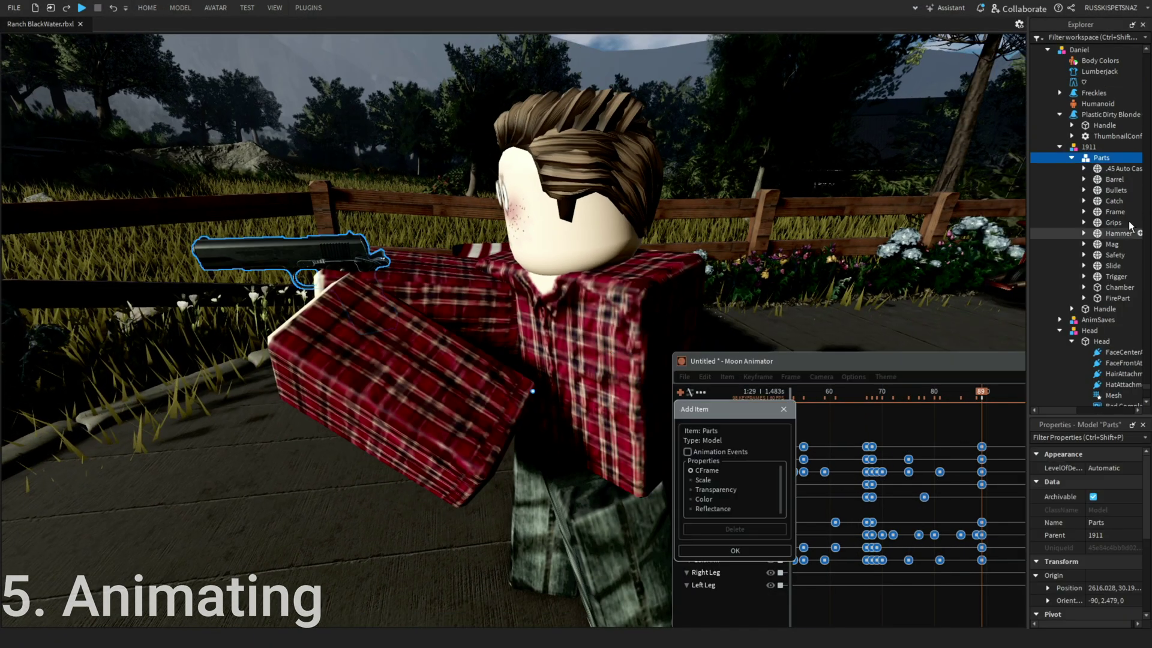
{"action": "left_click", "coordinate": [1083, 297]}
{"action": "left_click", "coordinate": [1117, 319]}
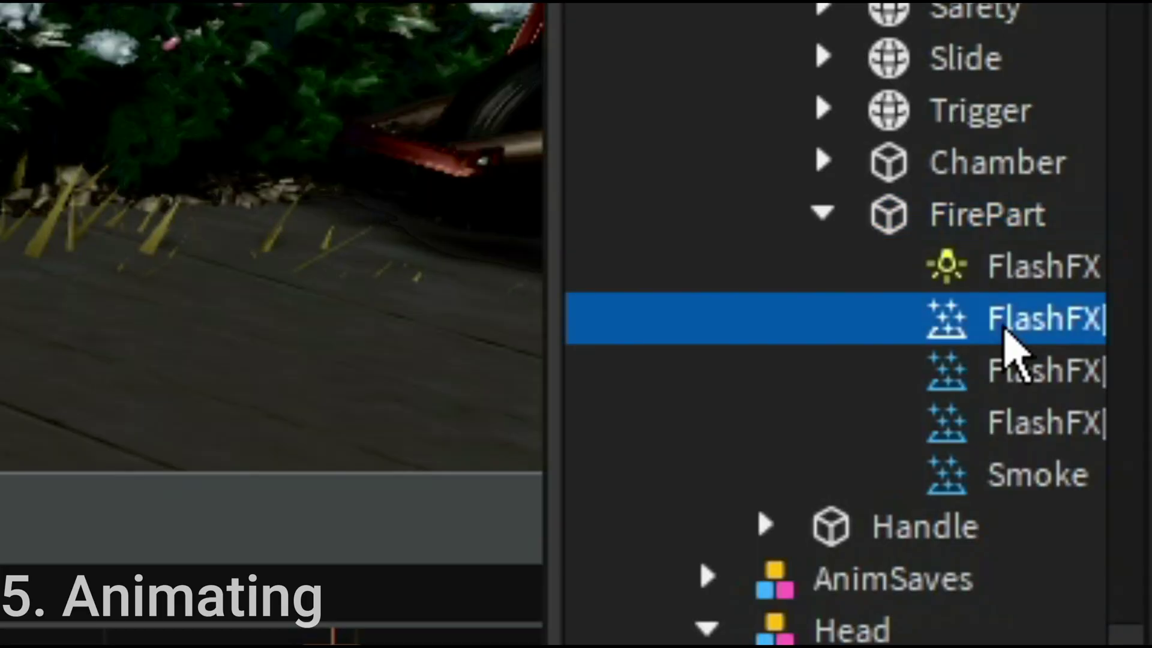
{"action": "left_click", "coordinate": [1117, 341], "text": "shift"}
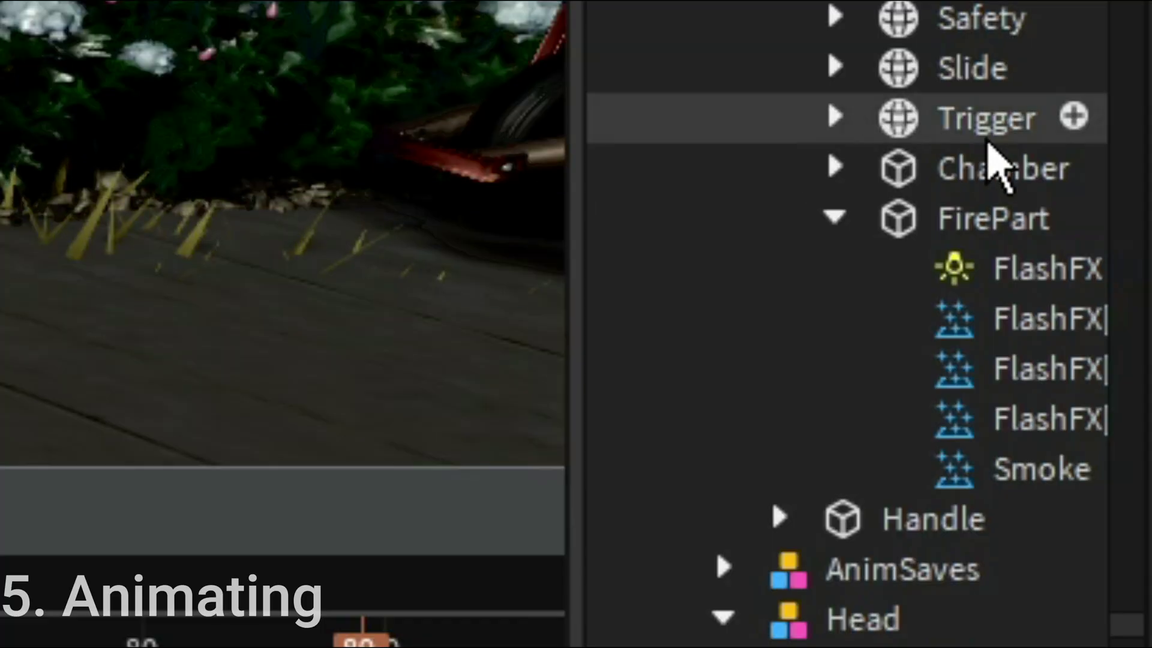
{"action": "left_click", "coordinate": [1117, 281]}
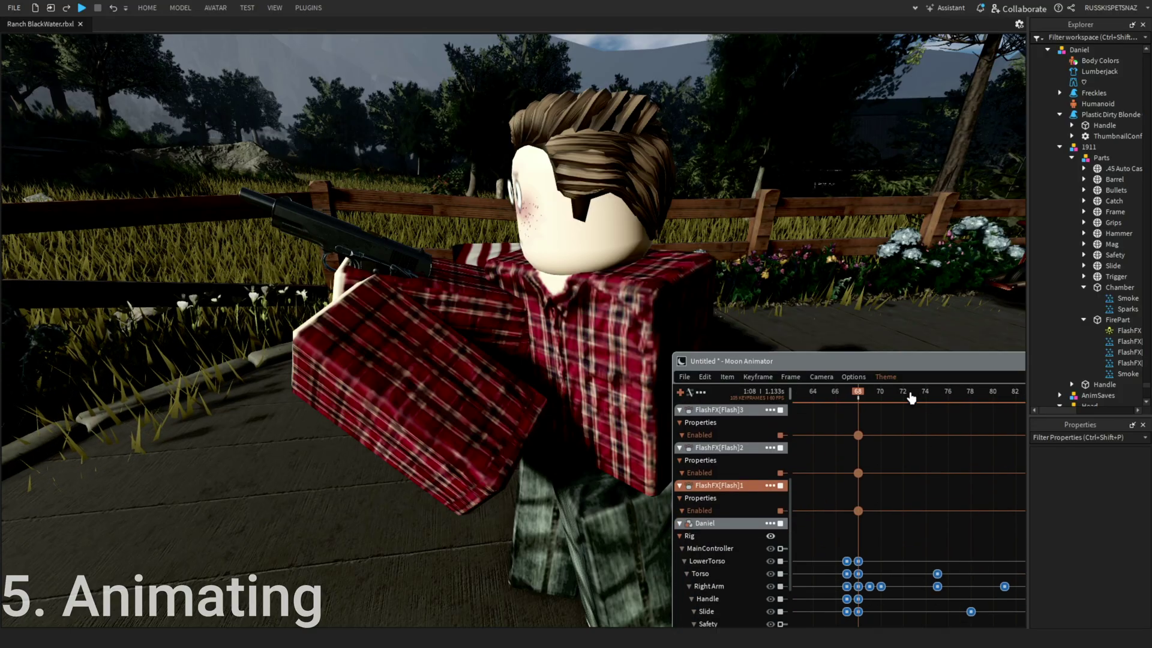
Key the flash and smoke Enabled tracks off at frame 78, then preview and widen the timeline
{"action": "left_click_drag", "start_coordinate": [912, 397], "coordinate": [962, 412]}
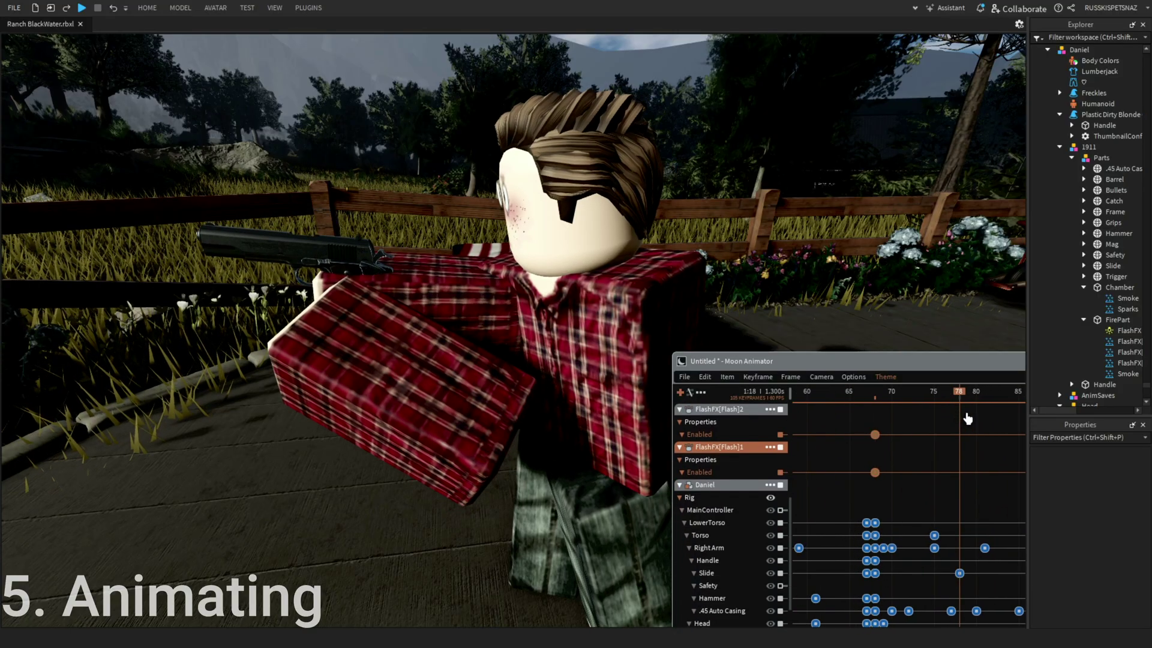
{"action": "scroll", "coordinate": [967, 418], "scroll_direction": "up", "scroll_amount": 2}
{"action": "key", "text": "ctrl+v"}
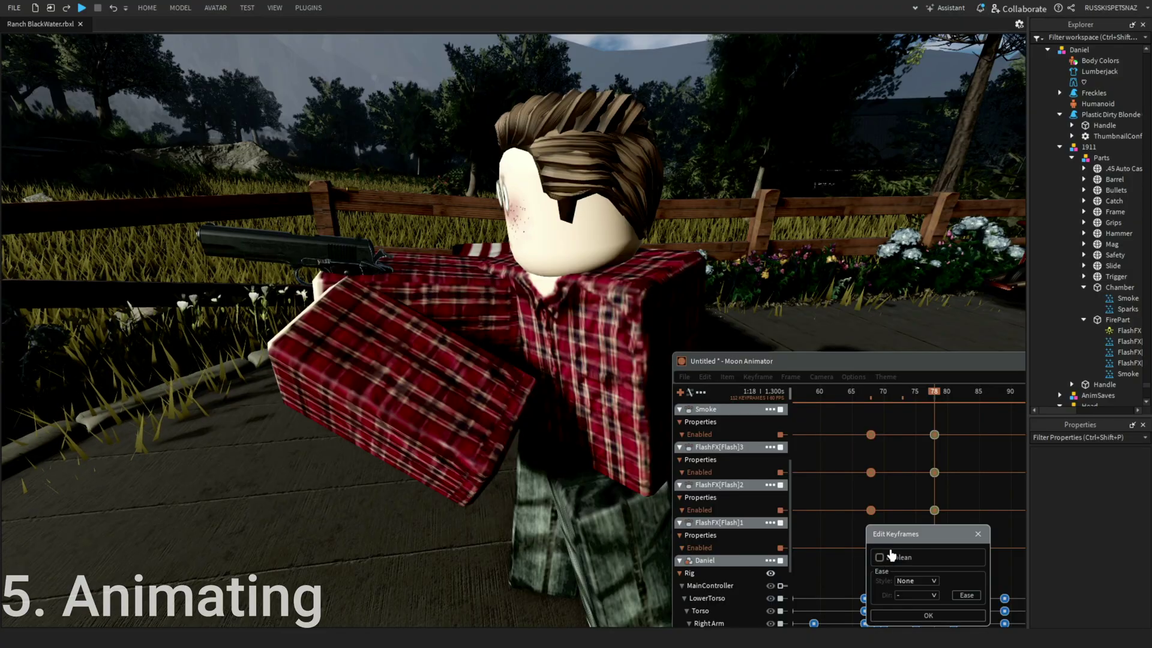
{"action": "left_click_drag", "start_coordinate": [892, 554], "coordinate": [859, 237]}
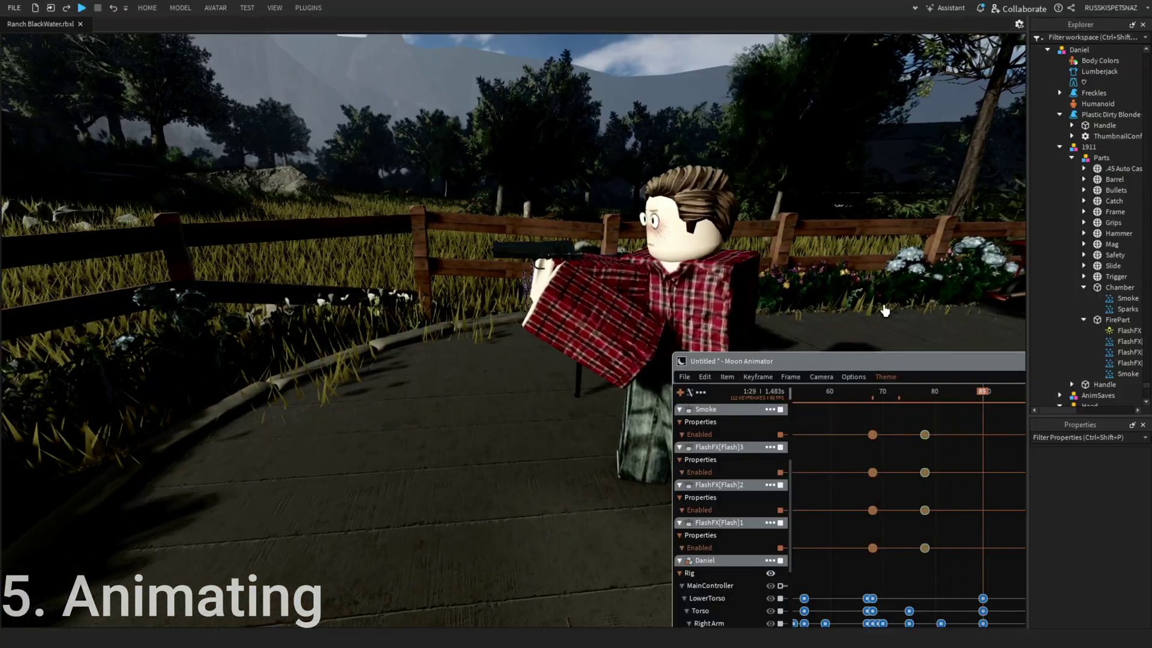
{"action": "mouse_move", "coordinate": [861, 397]}
{"action": "left_mouse_down"}
{"action": "mouse_move", "coordinate": [827, 398]}
{"action": "mouse_move", "coordinate": [833, 424]}
{"action": "left_mouse_up"}
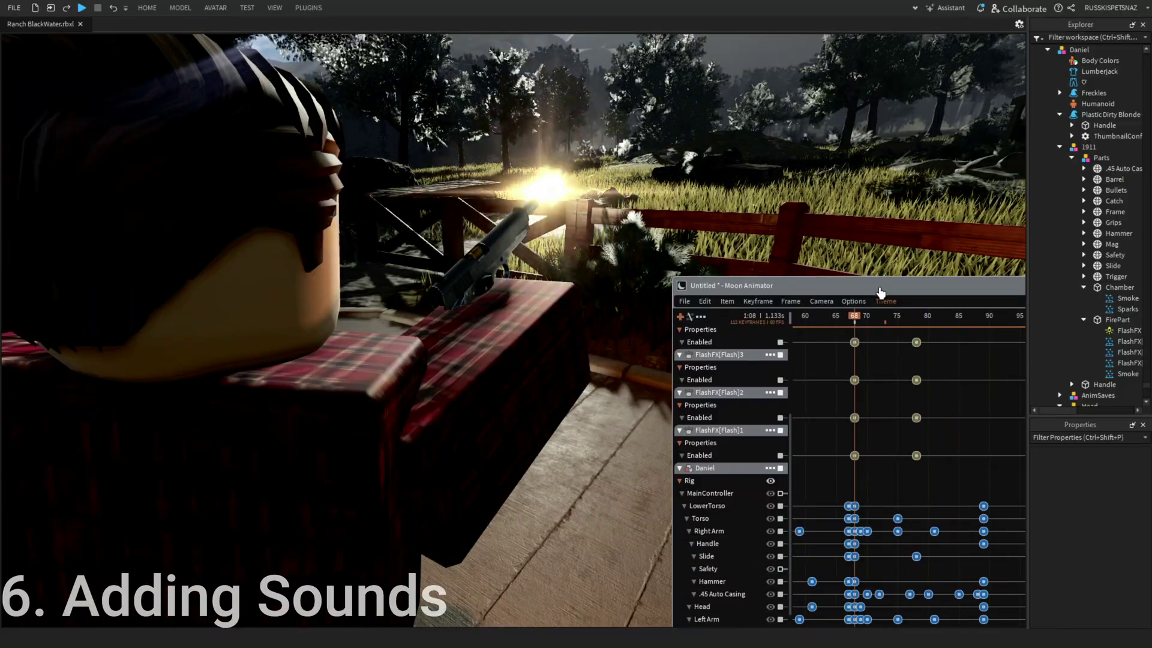
{"action": "left_click_drag", "start_coordinate": [880, 293], "coordinate": [757, 275]}
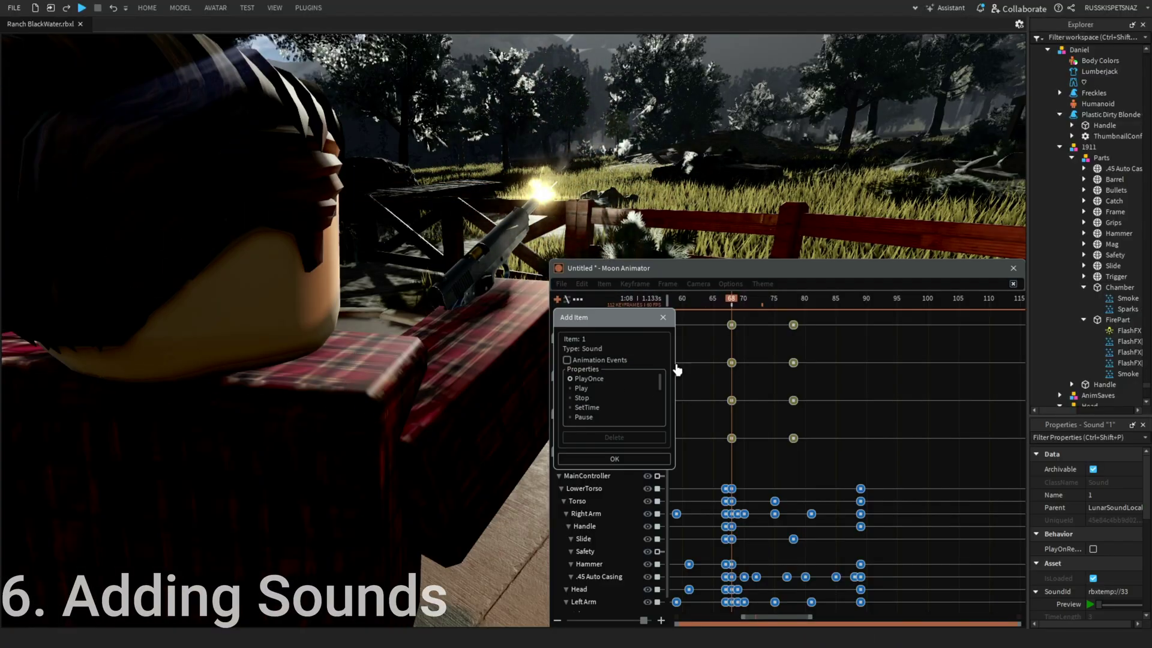
Add the gunshot sound '1' to the animation with its Play property
{"action": "left_click", "coordinate": [614, 458]}
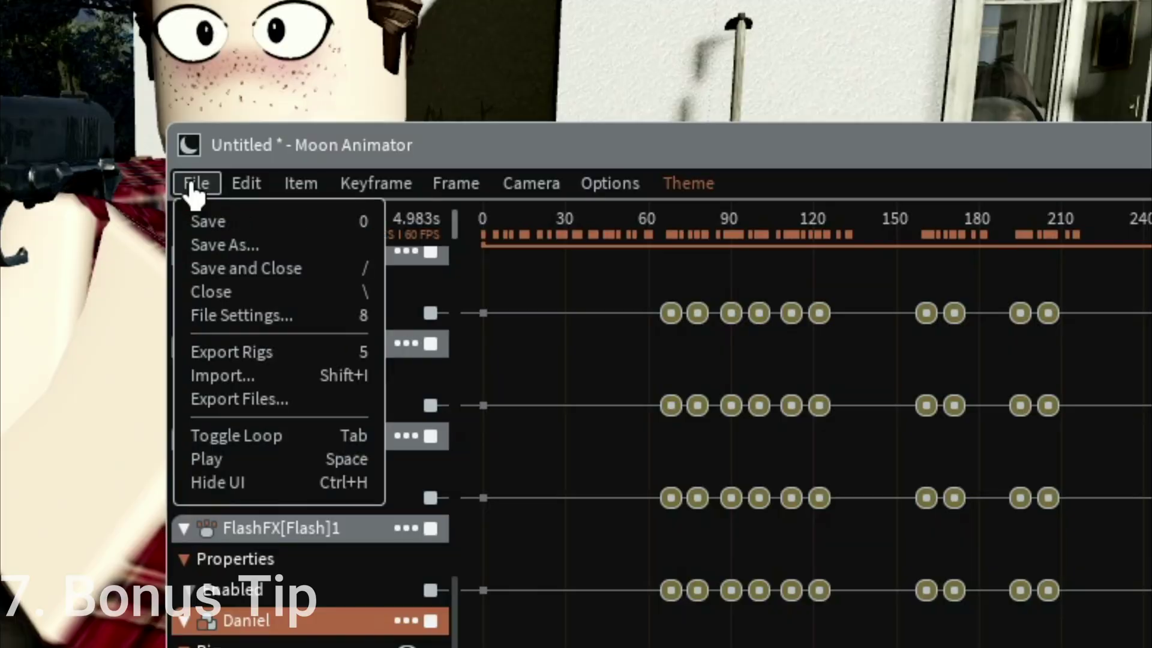
Save the animation as '1911', then save and close Moon Animator
{"action": "left_click", "coordinate": [212, 233]}
{"action": "type", "text": "1911"}
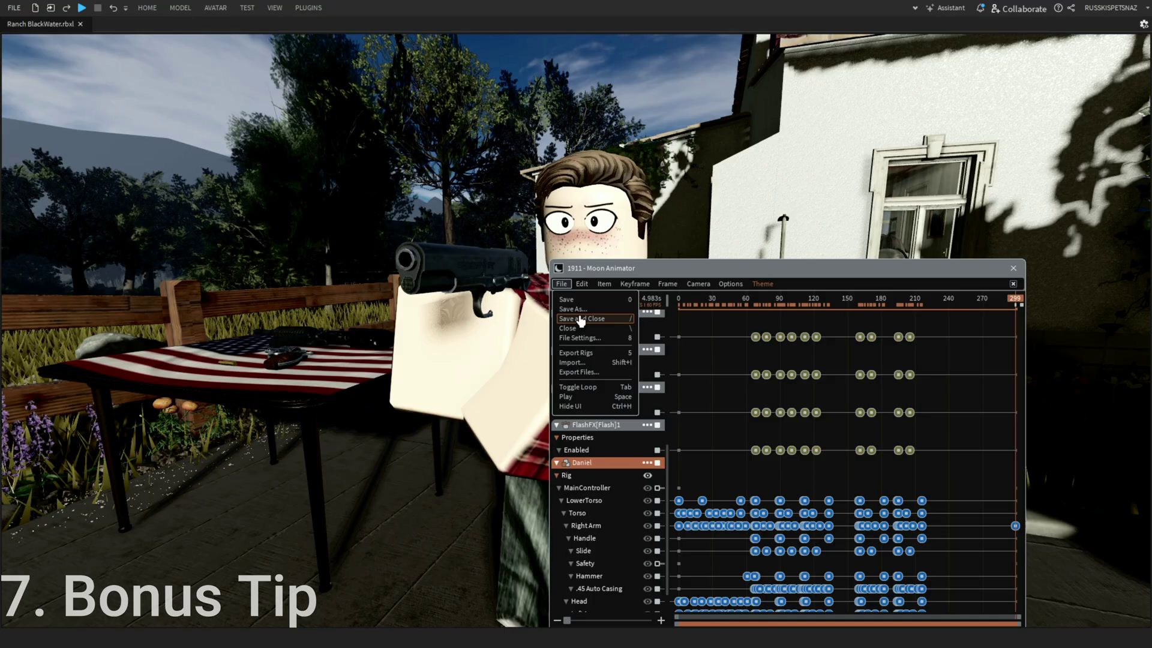
{"action": "left_click", "coordinate": [580, 320]}
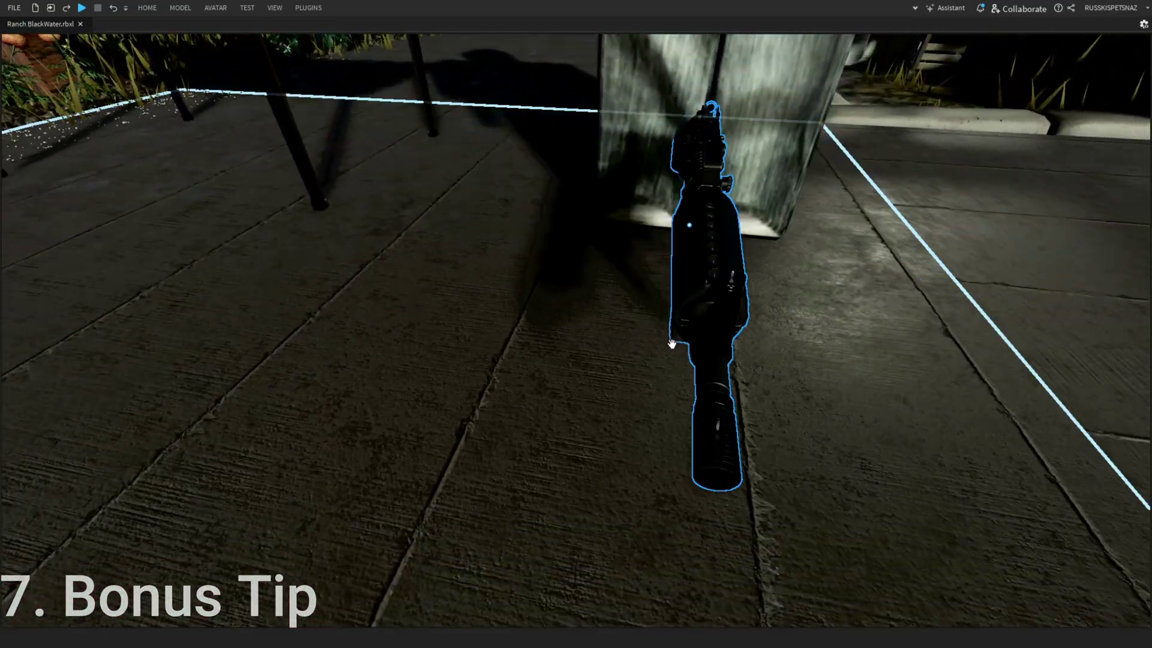
Rotate the rifle onto its side and slide the magazine into the magwell
{"action": "left_click_drag", "start_coordinate": [672, 343], "coordinate": [675, 432]}
{"action": "key", "text": "ctrl+t"}
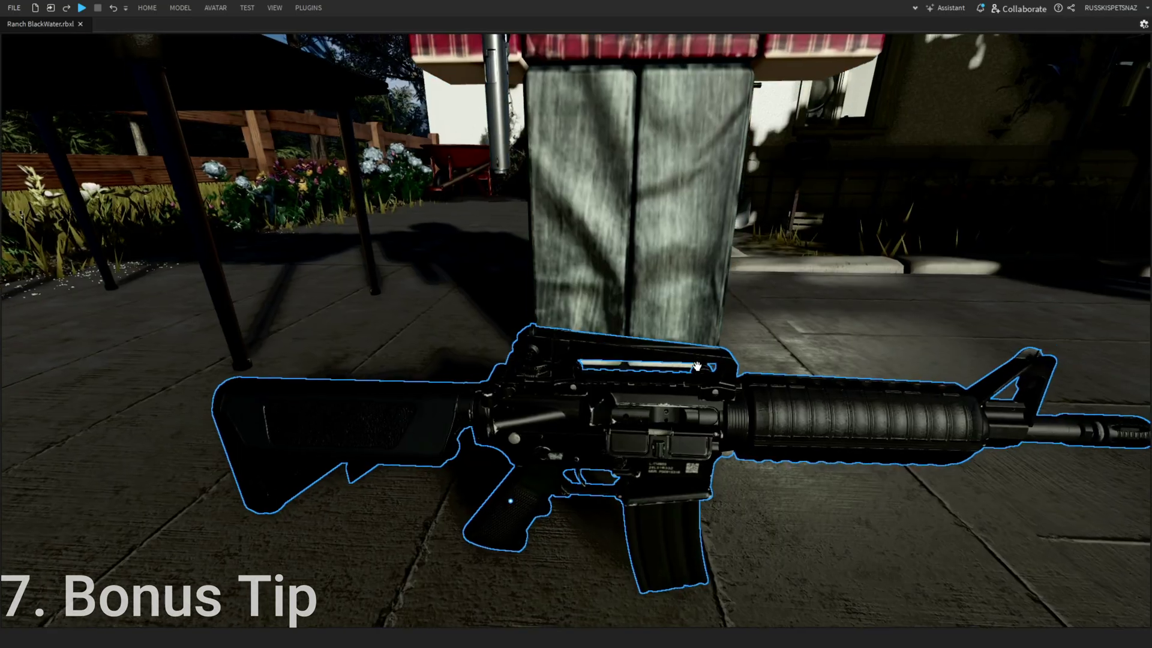
{"action": "scroll", "coordinate": [672, 456], "scroll_direction": "up", "scroll_amount": 10}
{"action": "left_click_drag", "start_coordinate": [673, 483], "coordinate": [656, 499]}
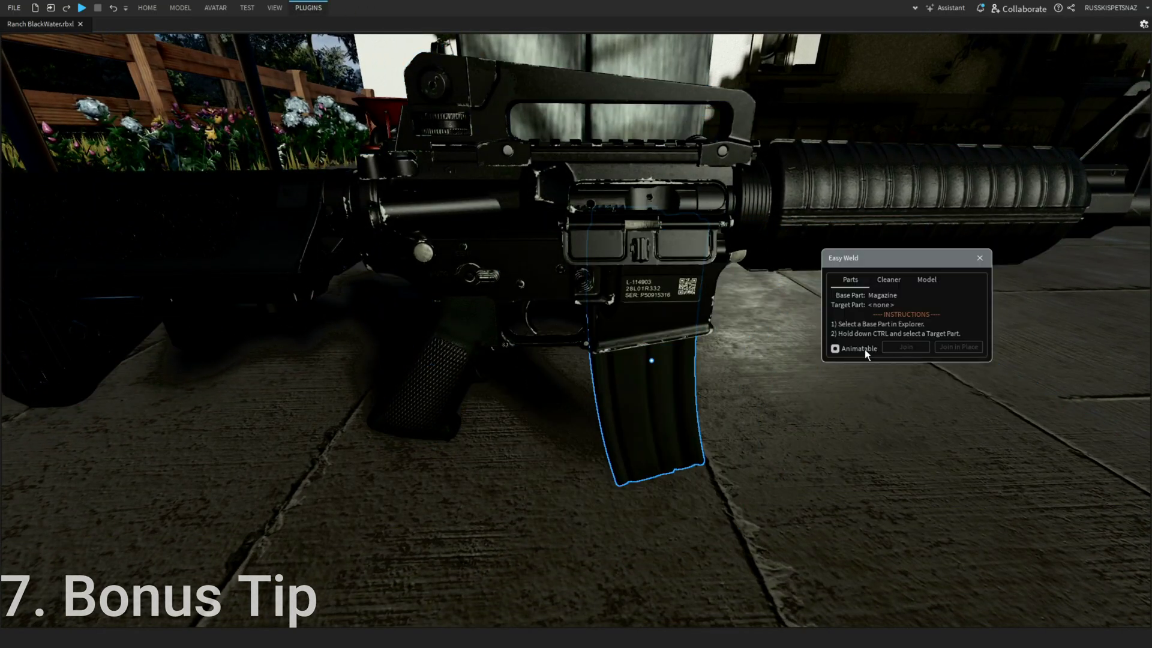
Select the Bolt and Charging Handle as weld bases in Easy Weld
{"action": "left_click", "coordinate": [429, 198]}
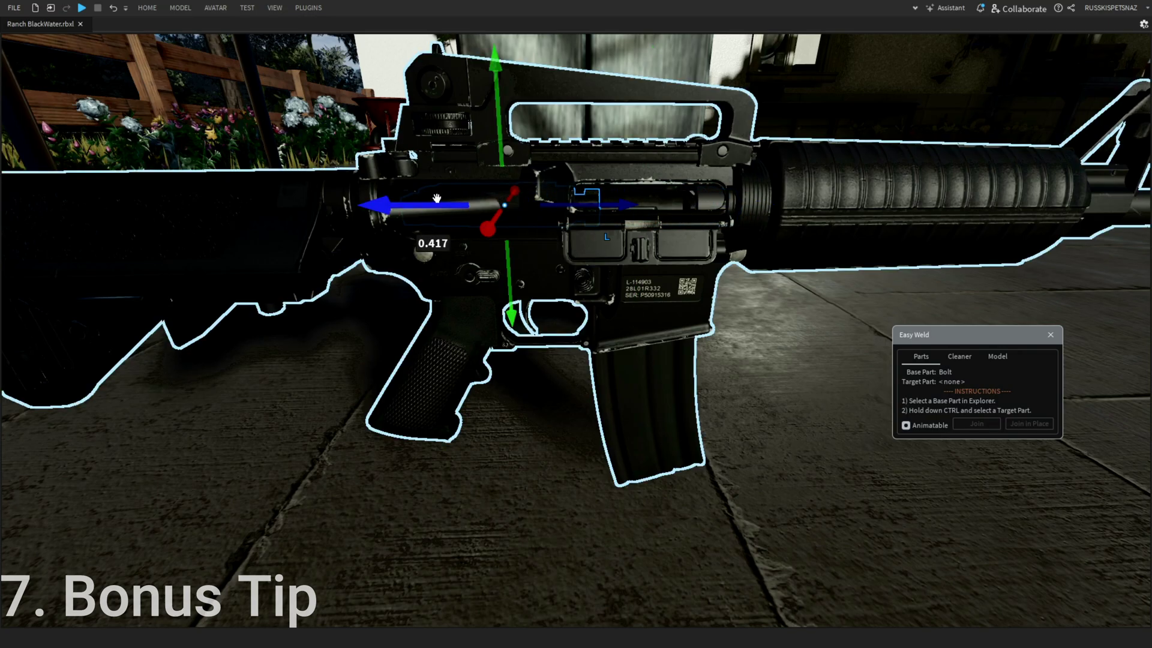
{"action": "scroll", "coordinate": [438, 183], "scroll_direction": "up", "scroll_amount": 3}
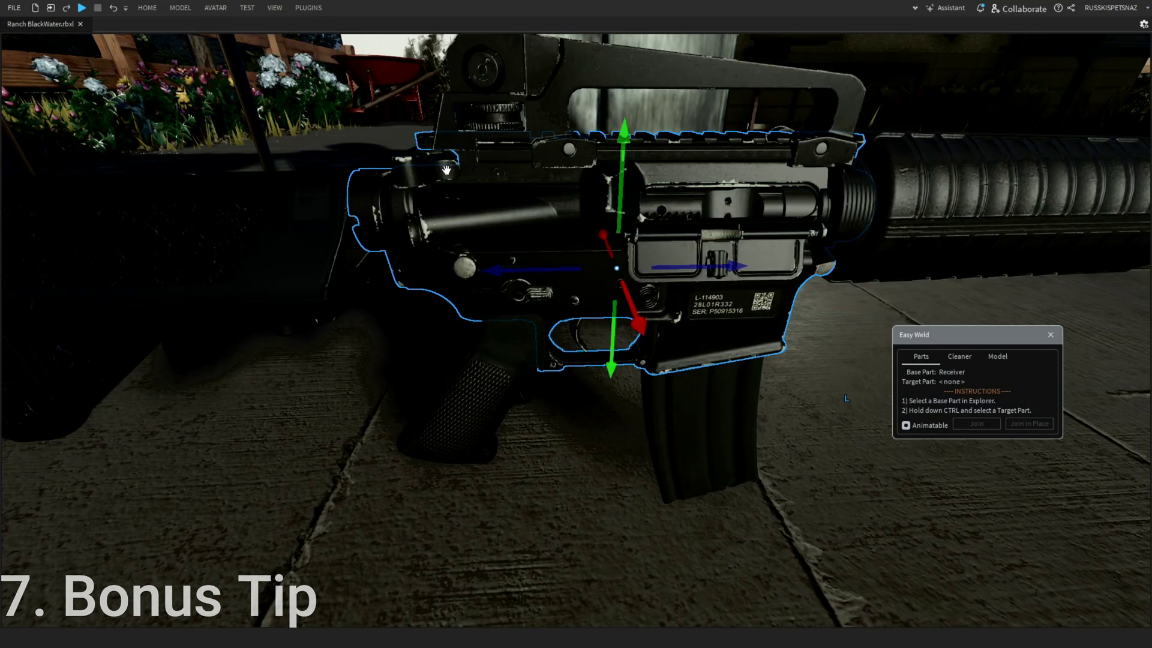
{"action": "left_click", "coordinate": [446, 170]}
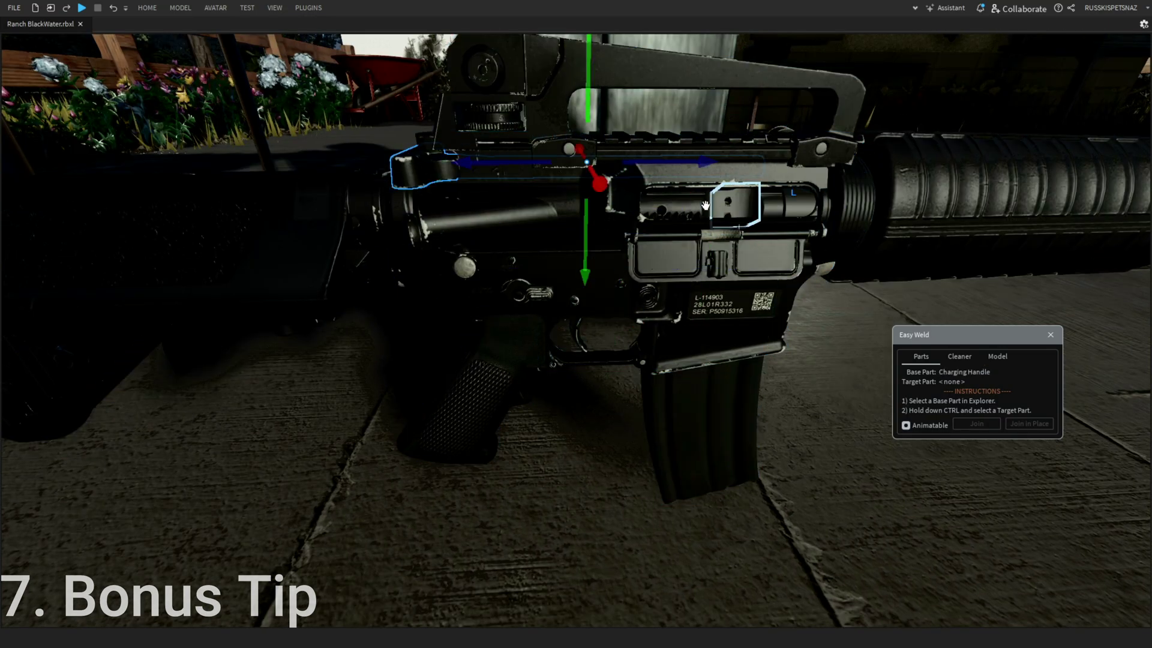
{"action": "scroll", "coordinate": [683, 198], "scroll_direction": "down", "scroll_amount": 5}
{"action": "scroll", "coordinate": [666, 204], "scroll_direction": "up", "scroll_amount": 3}
{"action": "scroll", "coordinate": [658, 207], "scroll_direction": "up", "scroll_amount": 2}
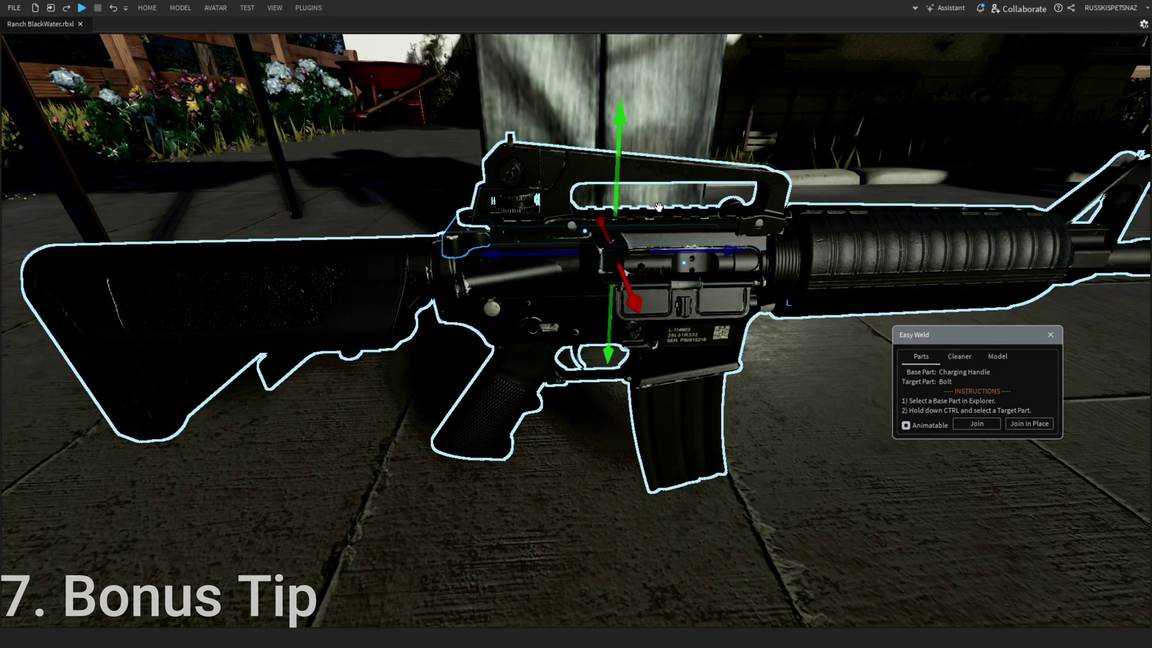
{"action": "right_click_drag", "start_coordinate": [659, 211], "coordinate": [613, 285]}
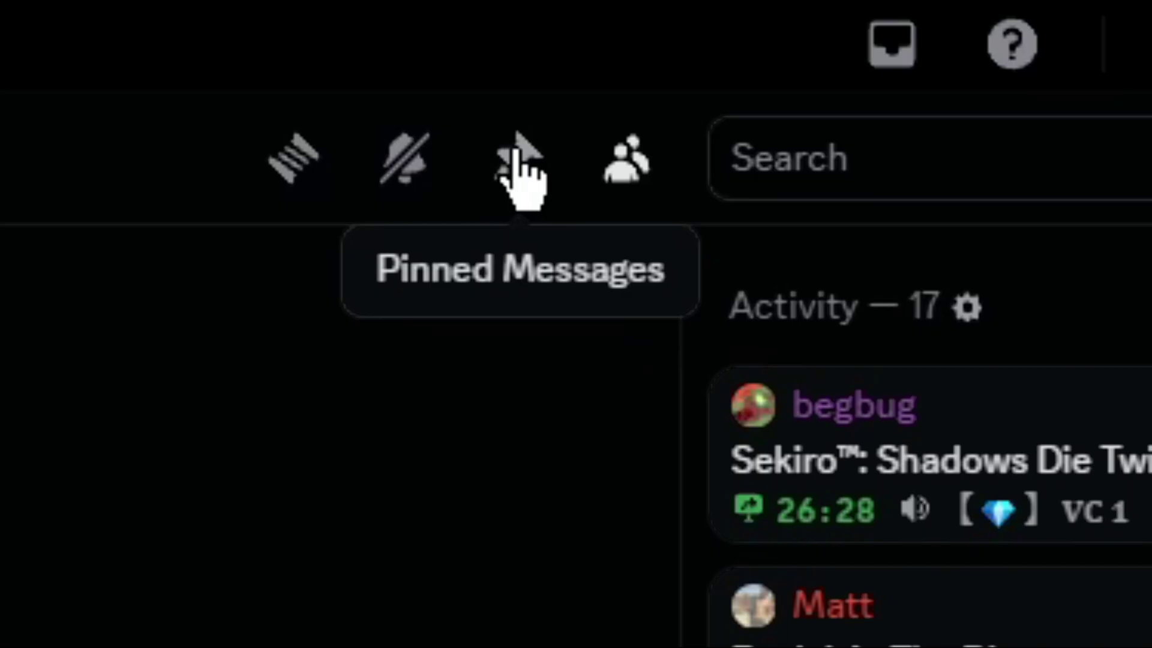
Show the pinned messages of the plans-n-updates channel
{"action": "left_click", "coordinate": [522, 174]}
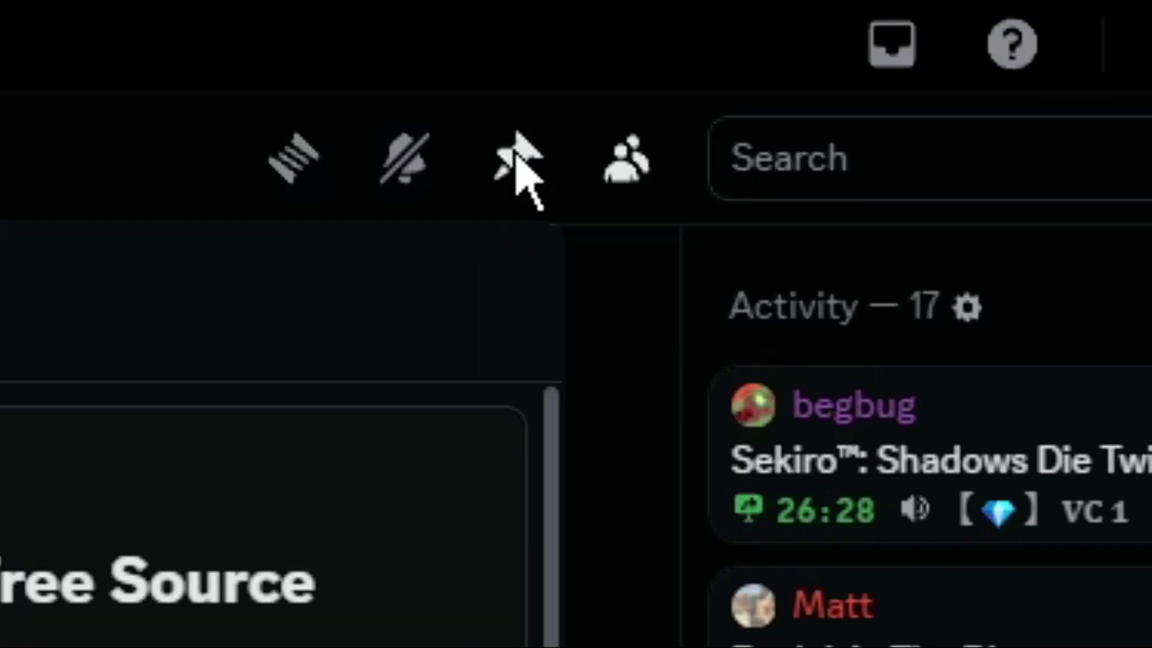